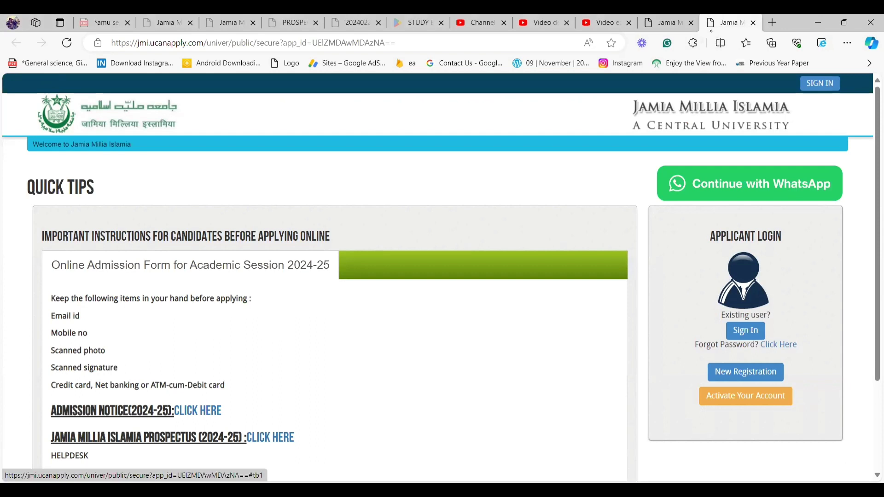
- Open the 2024-25 prospectus in a new tab, then open the New Registration form
scroll(441, 281, "down", 2)
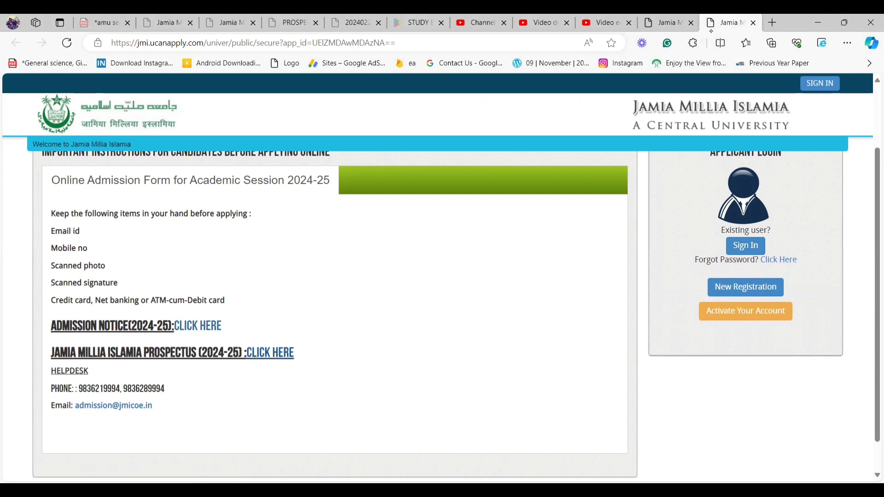
left_click(271, 352)
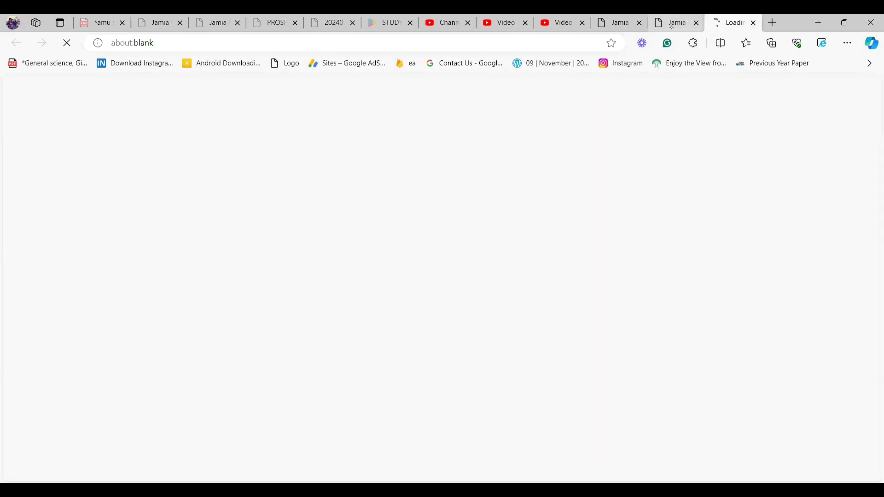
left_click(671, 25)
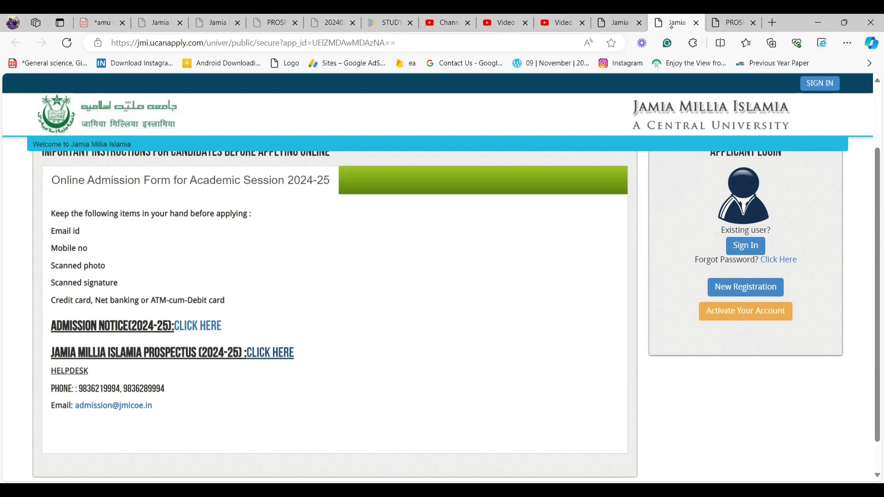
key("Up")
key("Up")
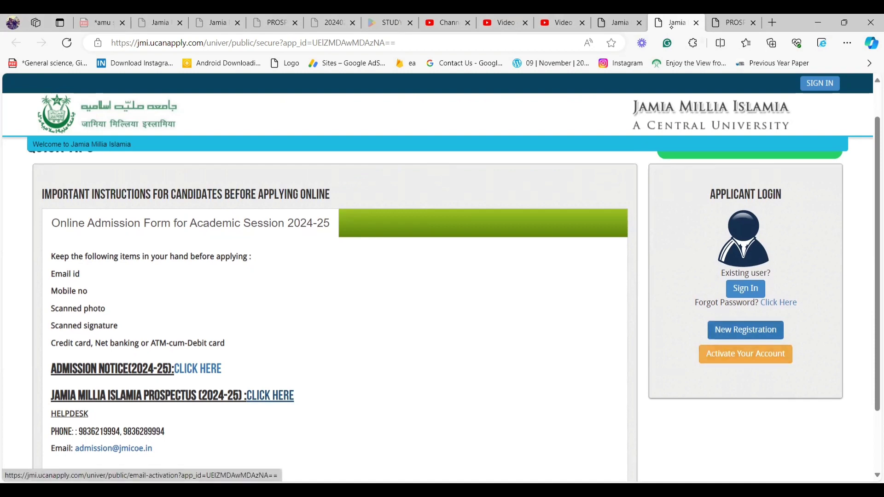
key("Return")
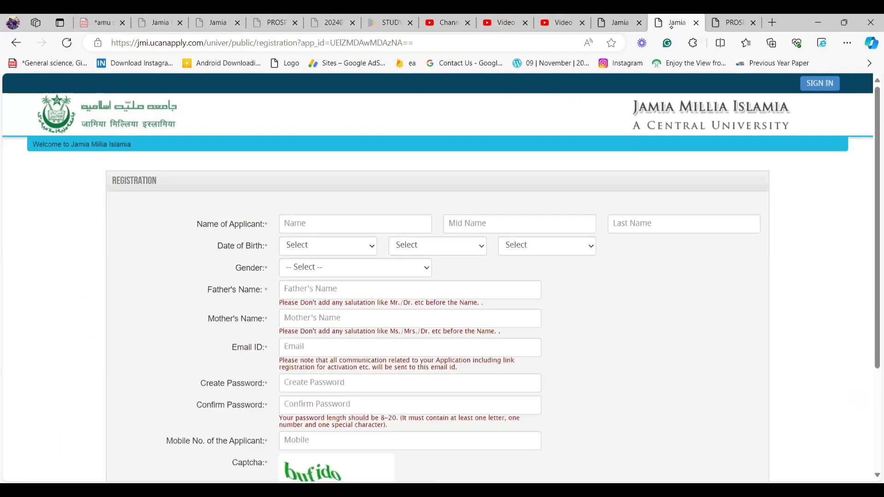
scroll(672, 26, "down", 2)
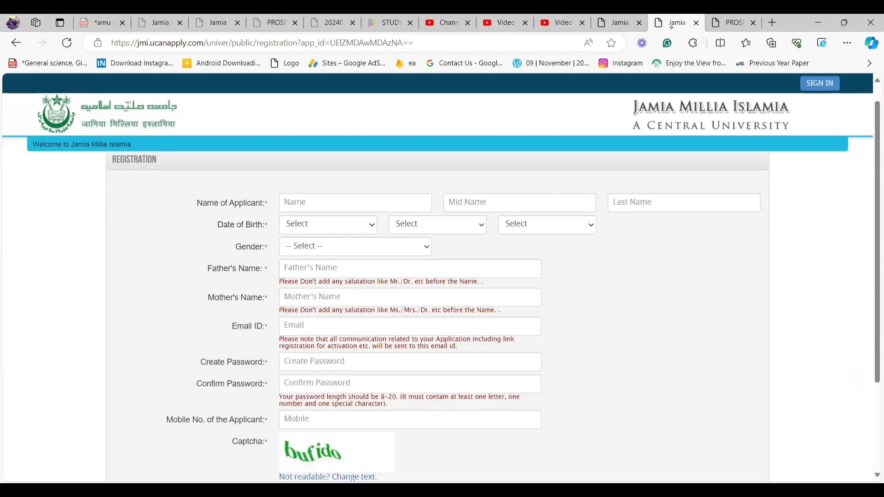
scroll(672, 26, "up", 3)
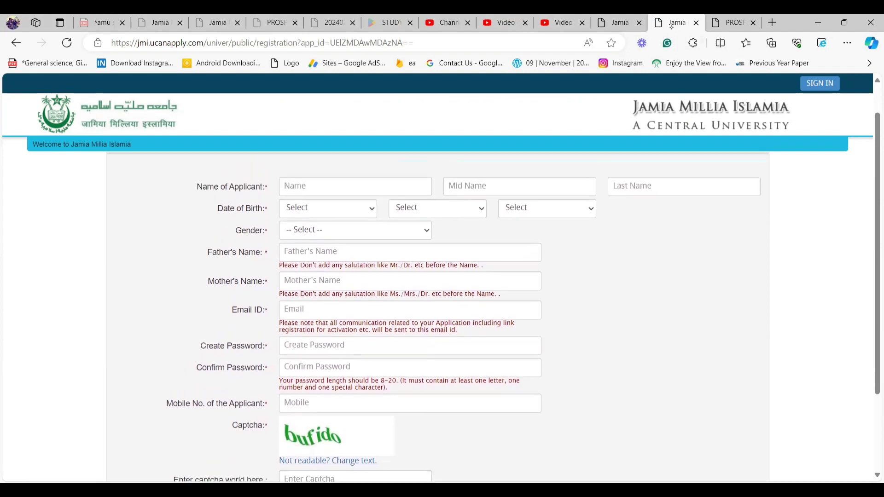
key("Tab")
key("Down")
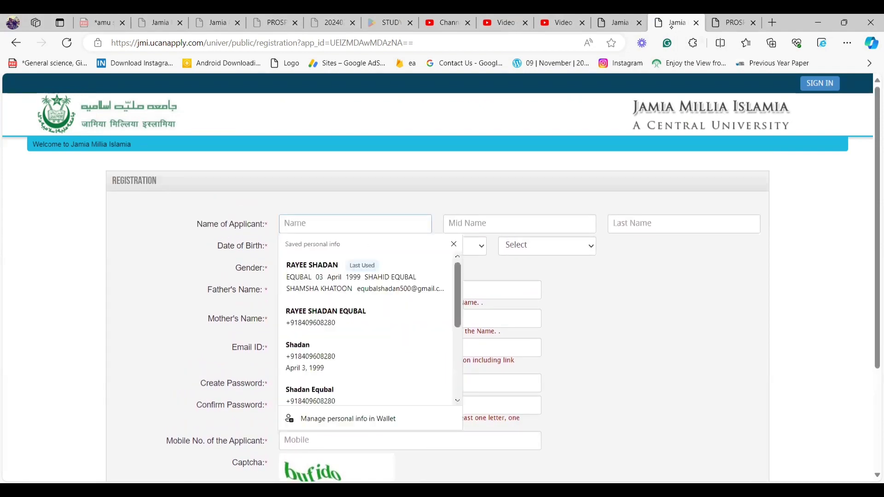
key("Down")
key("Down")
key("Down")
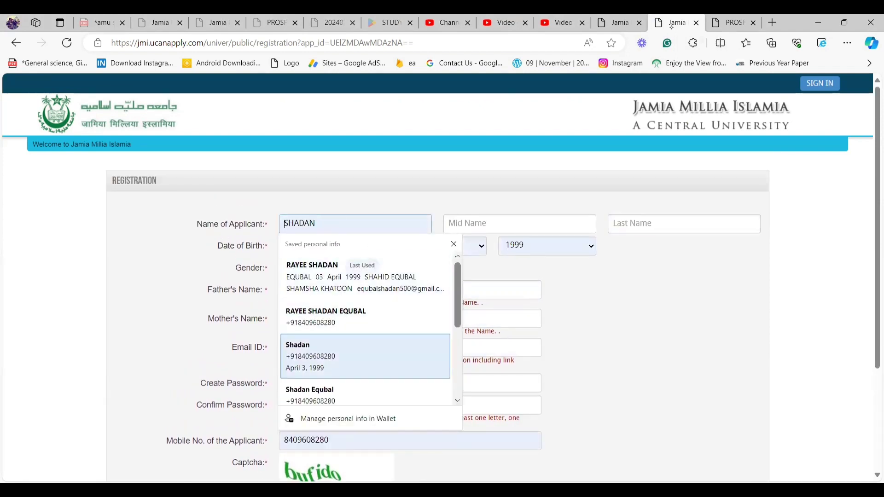
key("Return")
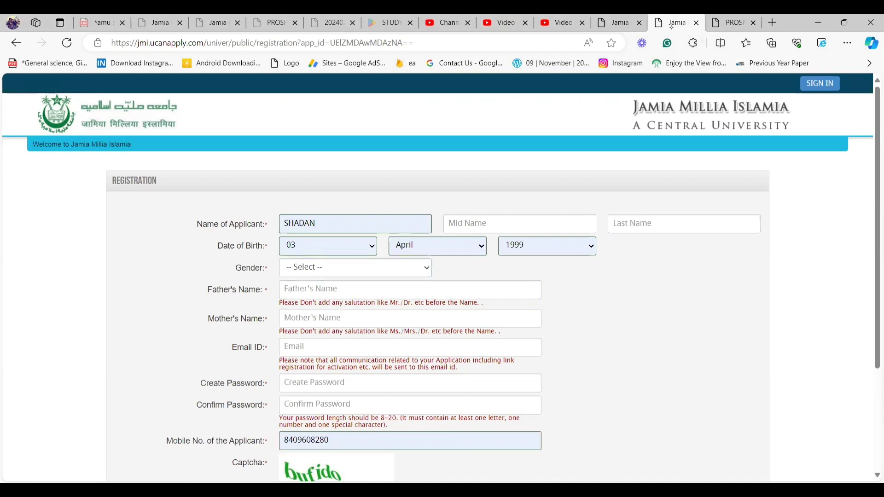
key("Tab")
key("alt+Down")
key("Down")
key("Return")
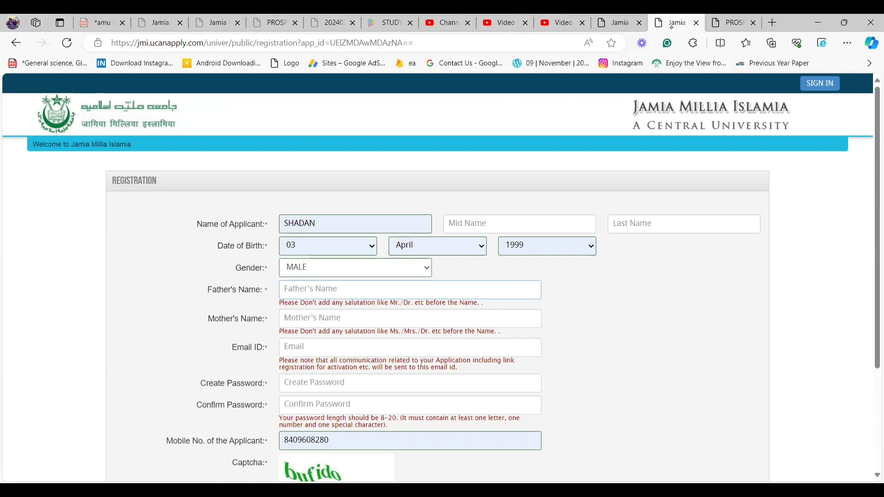
- Enter the father's and mother's full names, correcting typos
type("Z")
key("BackSpace")
type("shvasvnm")
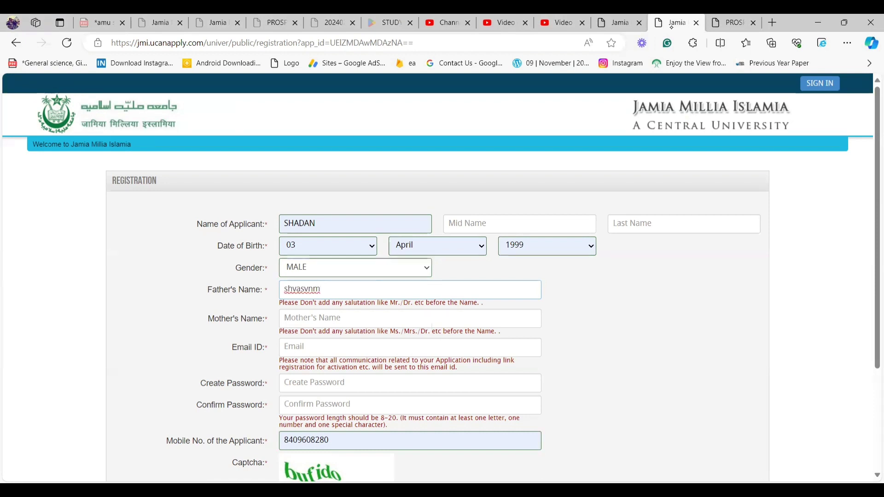
key("BackSpace")
key("BackSpace")
key("BackSpace")
key("BackSpace")
key("BackSpace")
key("BackSpace")
key("BackSpace")
type("hadan")
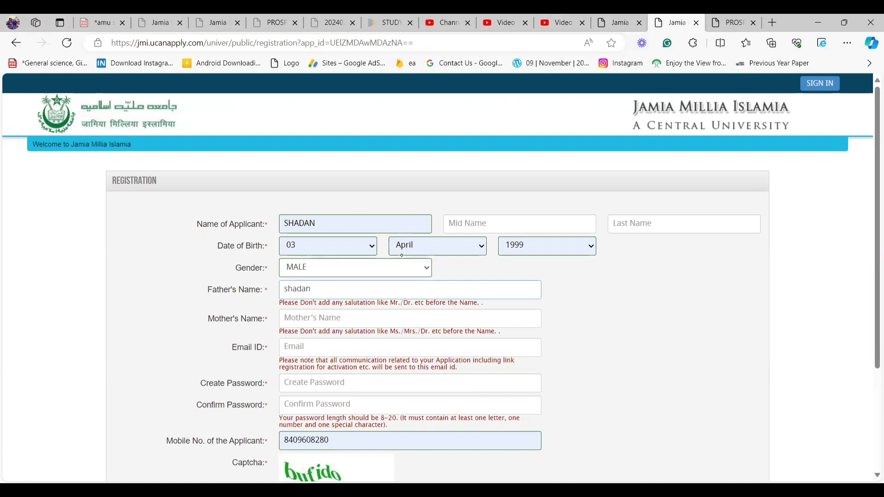
left_click(332, 319)
type("s")
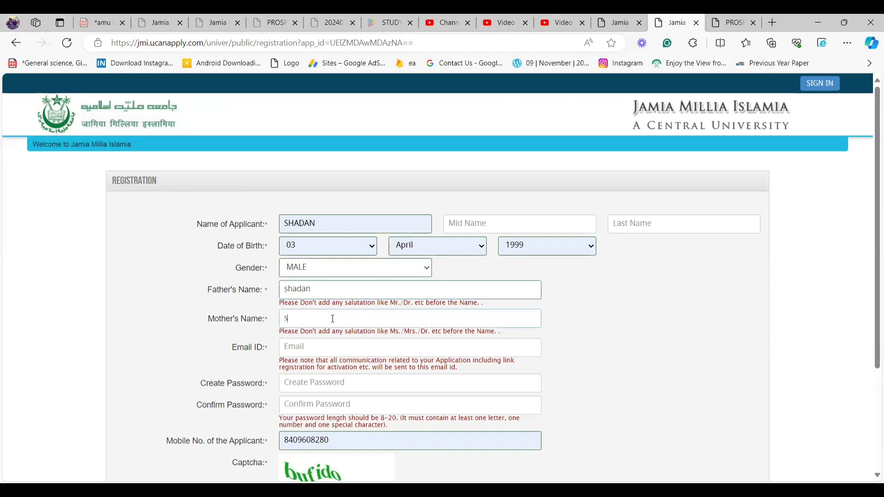
type("haksda")
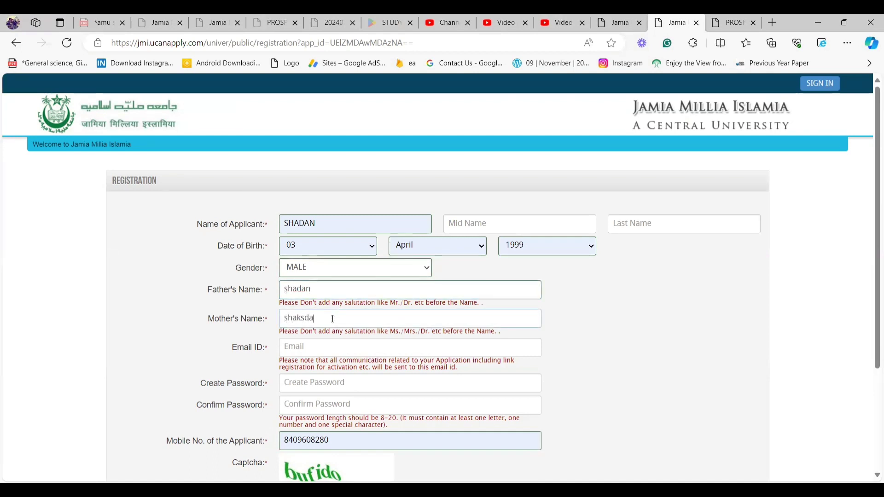
key("BackSpace")
key("BackSpace")
key("BackSpace")
key("BackSpace")
type("dan")
- Fill the Email ID field with the applicant's saved e-mail address from autofill
key("Tab")
key("Down")
key("Return")
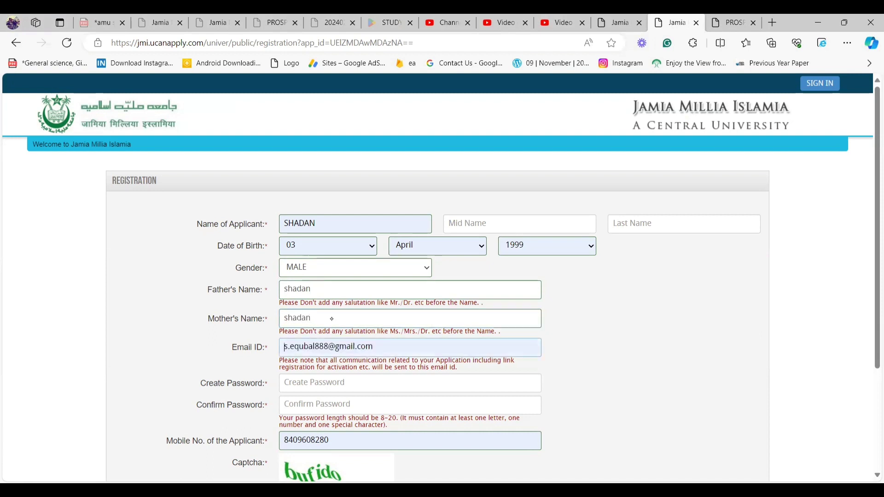
key("Down")
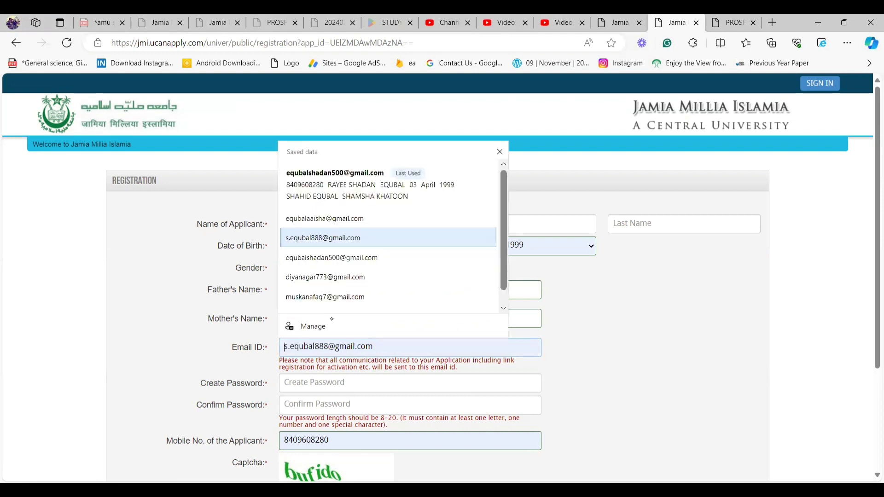
key("Down")
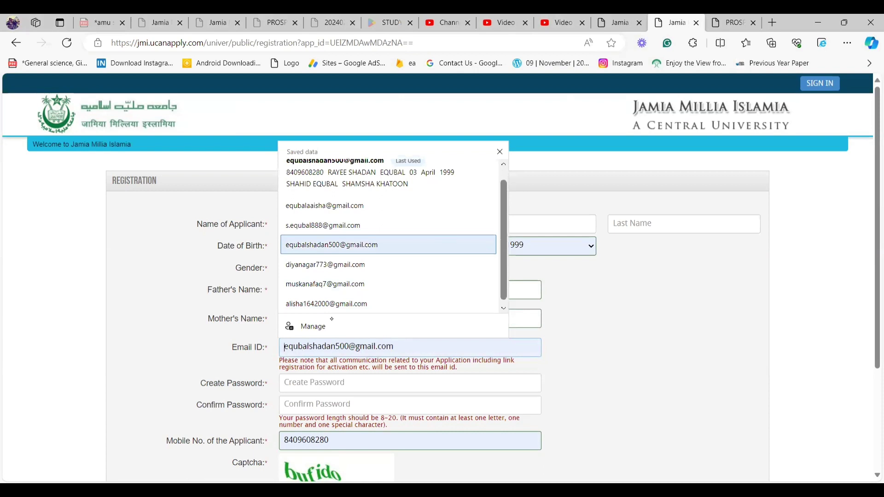
key("Down")
key("Down")
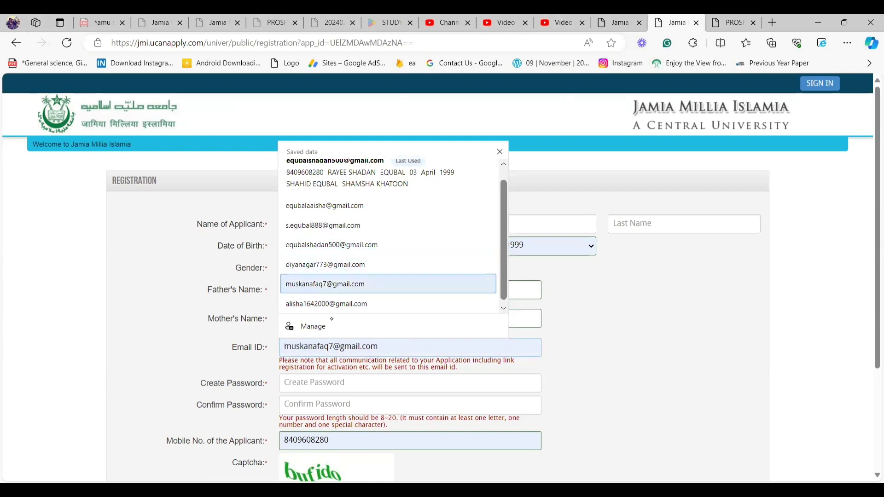
key("Up")
key("Up")
key("Up")
key("Down")
key("Down")
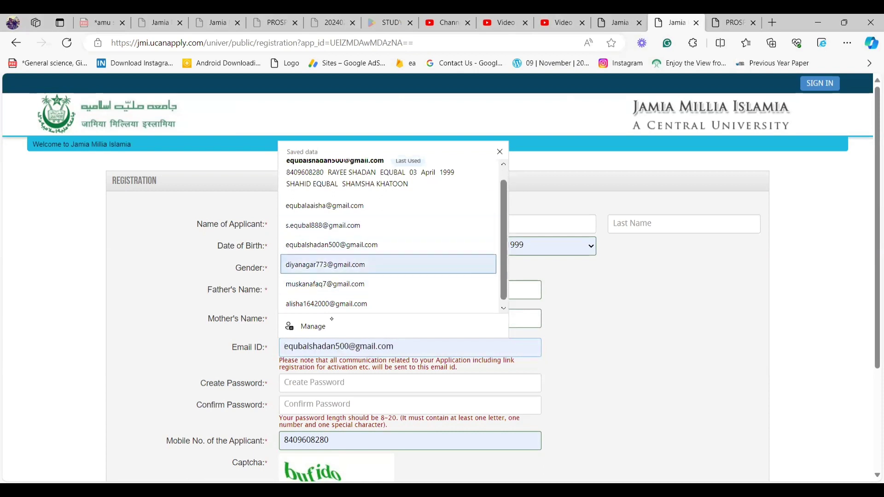
key("Up")
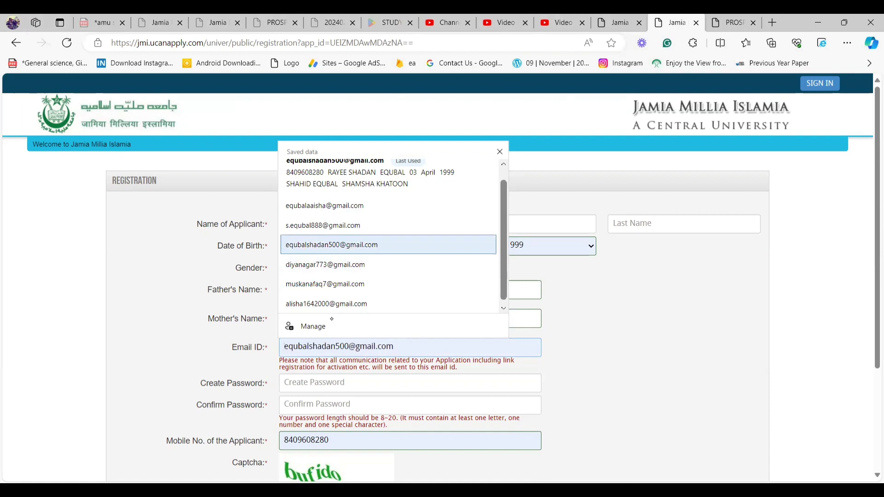
key("Return")
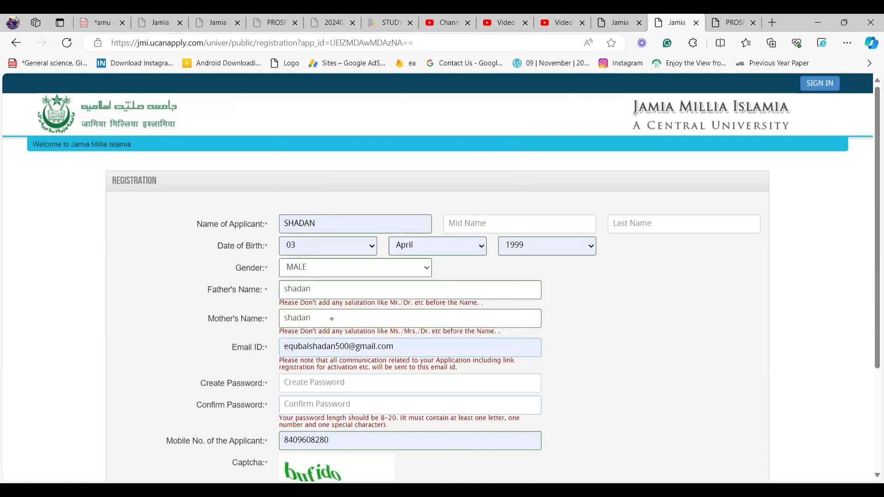
key("Tab")
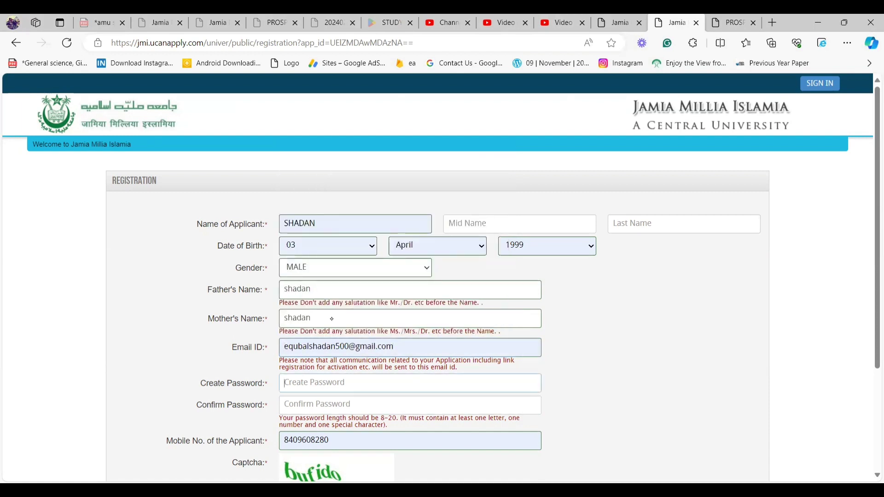
- Enter the account password in both password fields
key("BackSpace")
key("BackSpace")
key("BackSpace")
key("BackSpace")
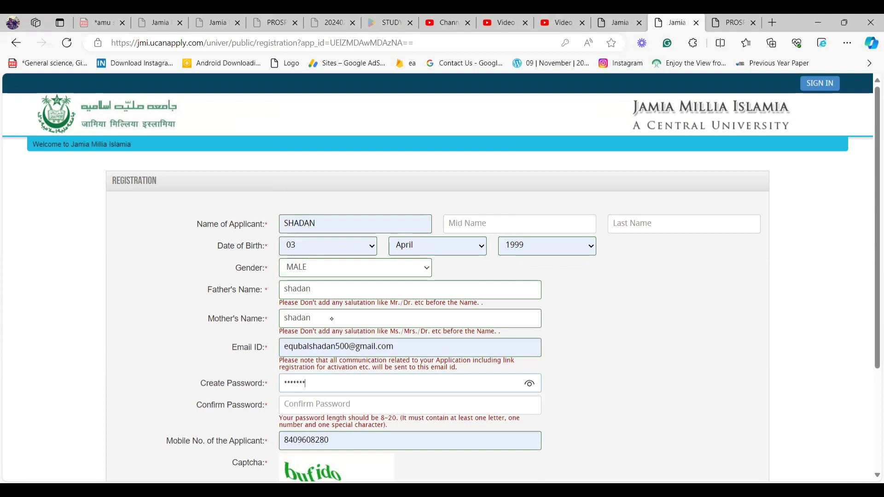
left_click(352, 400)
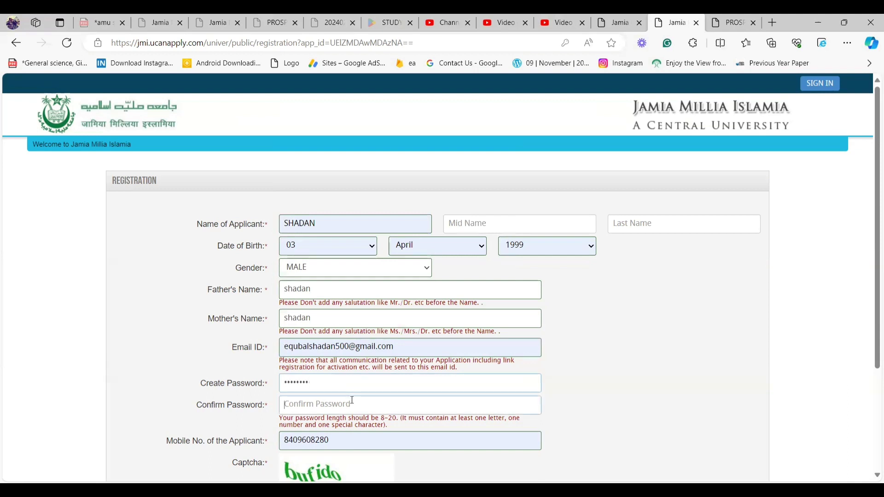
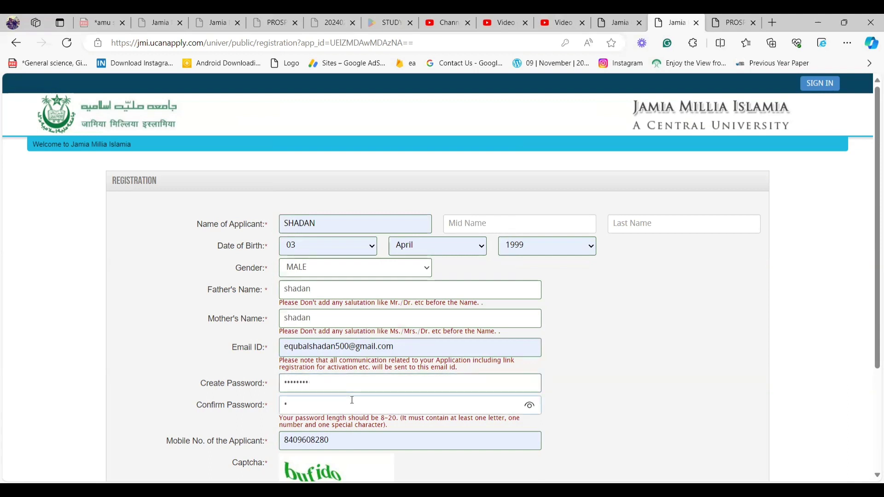
- Type the captcha word shown in the image, fixing the mistyped letters
scroll(352, 400, "down", 2)
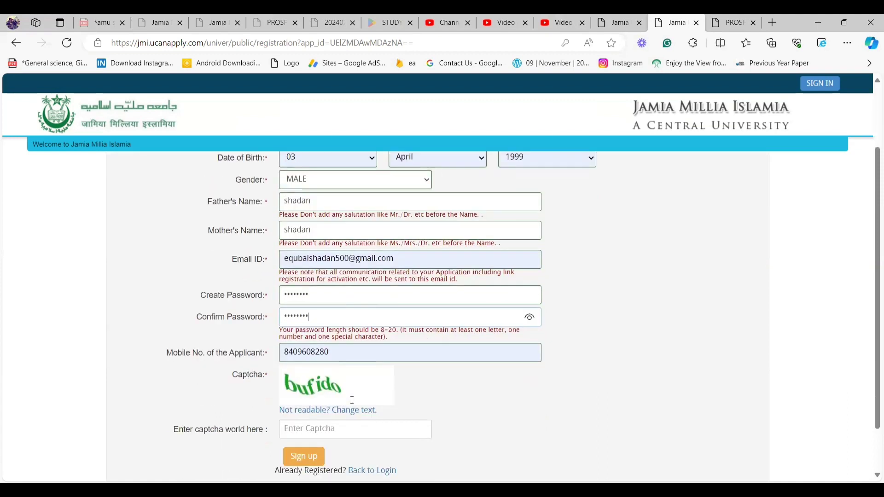
left_click(321, 422)
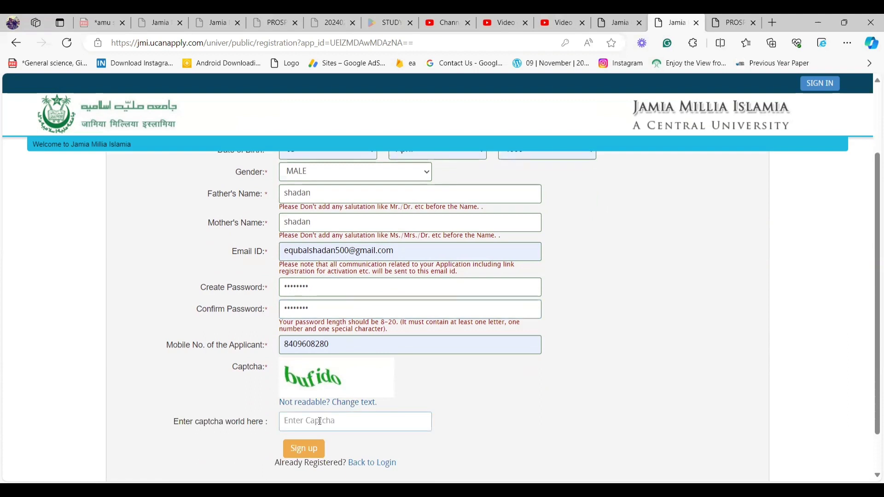
type("b")
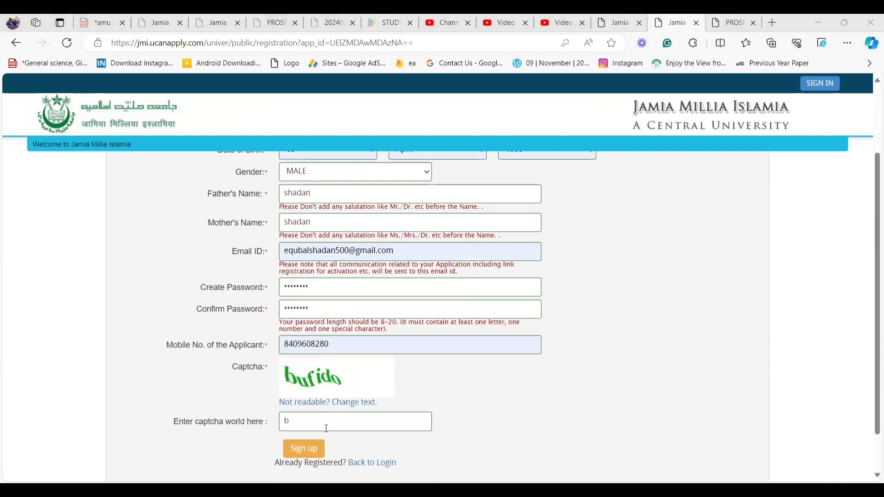
type("uu")
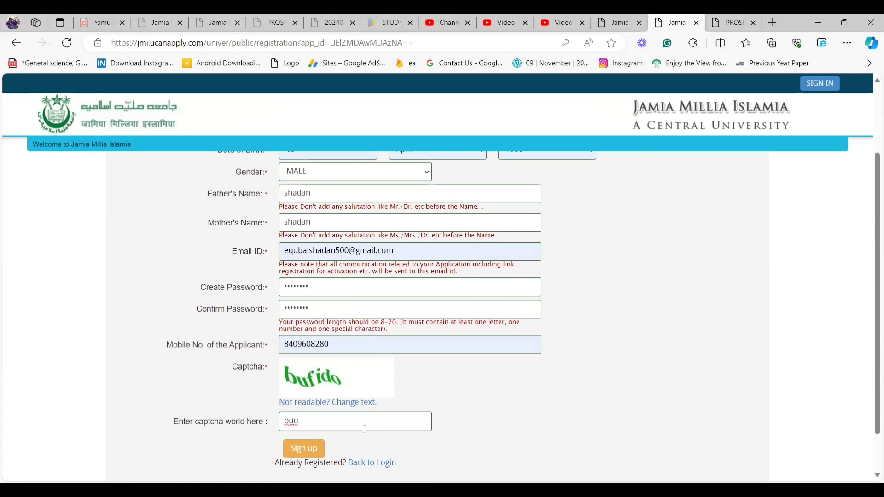
key("BackSpace")
type("fid")
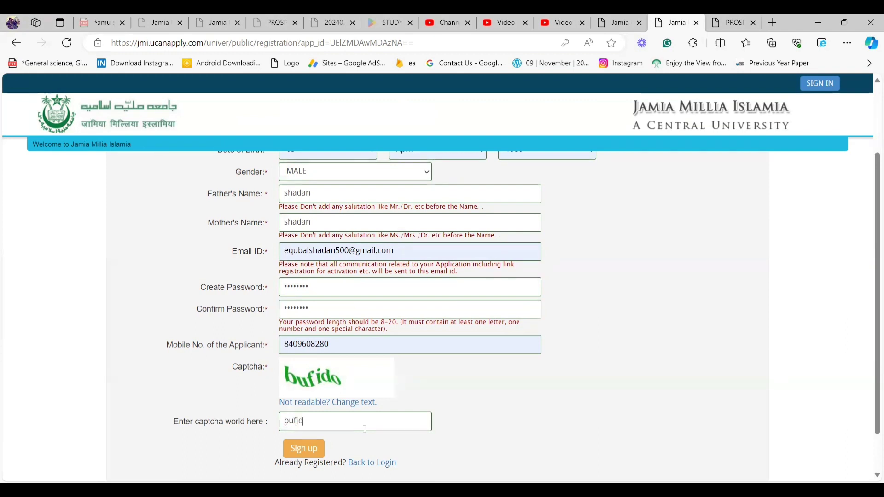
type("o")
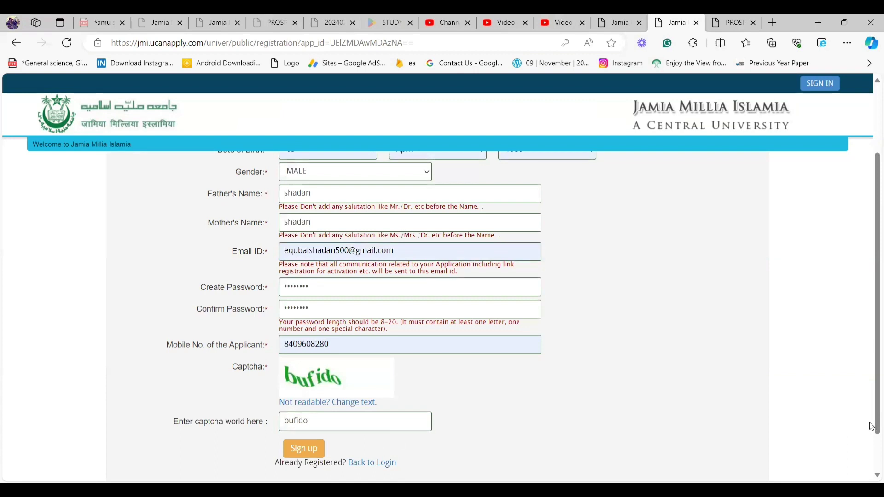
scroll(457, 419, "up", 3)
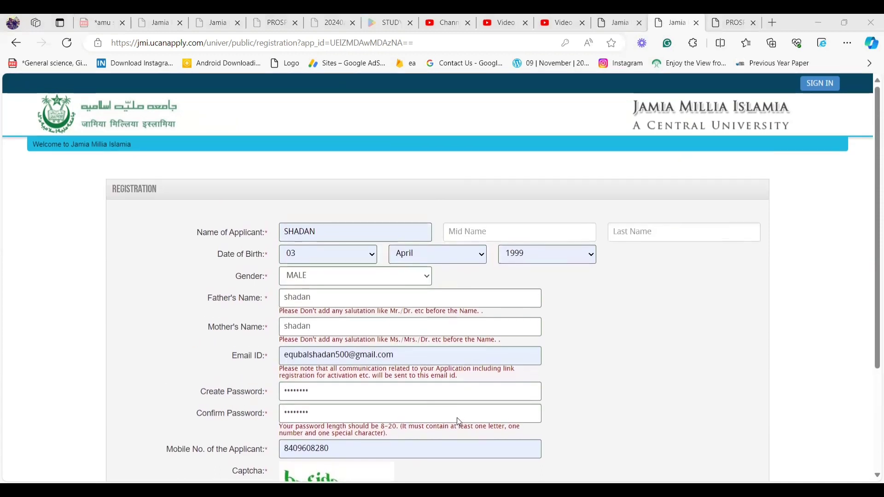
scroll(459, 422, "down", 1)
scroll(459, 422, "down", 2)
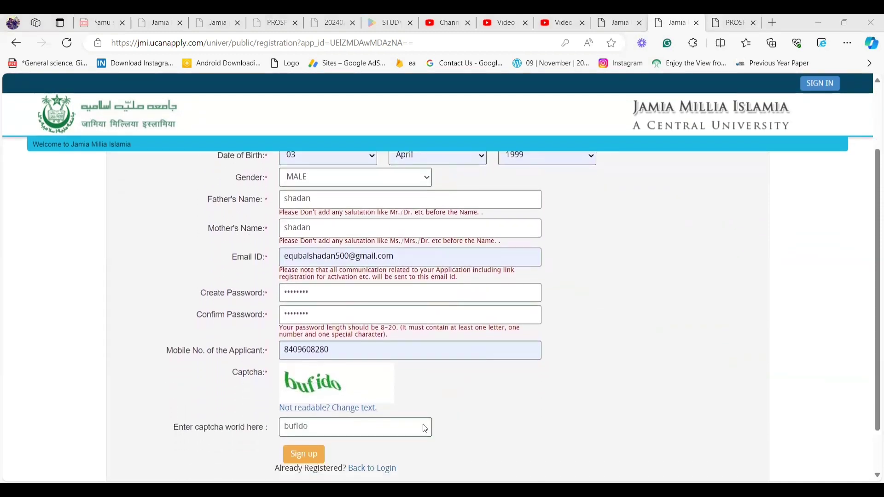
- Submit the registration with Sign up and confirm the Registration Details
left_click(305, 454)
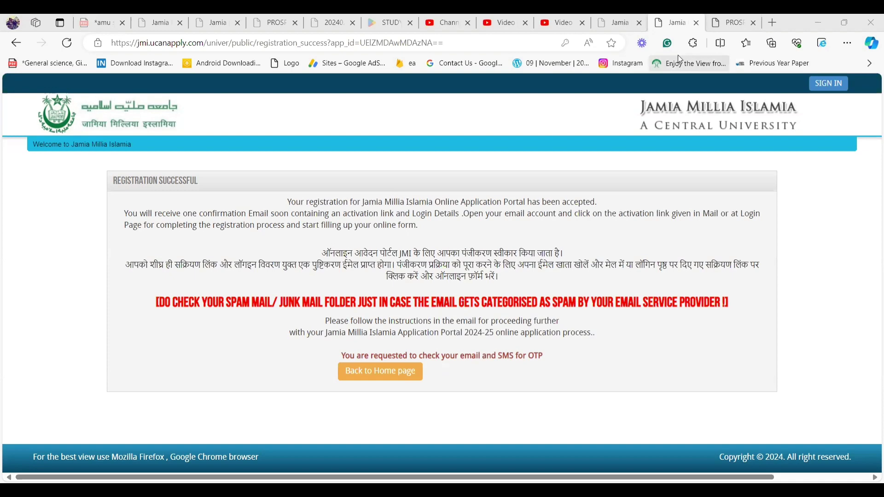
- Open Gmail in a new tab, note the spam/junk mail warning, and expand folders to find Spam
left_click(775, 23)
type("gm")
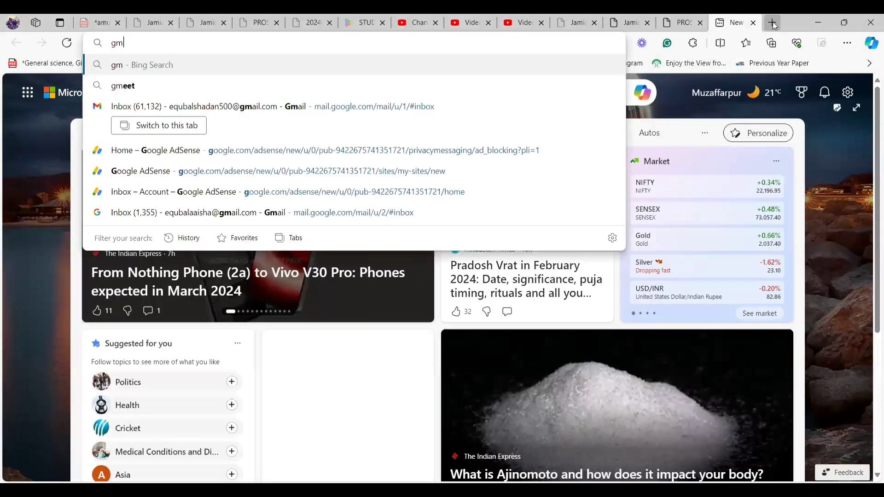
type("ail")
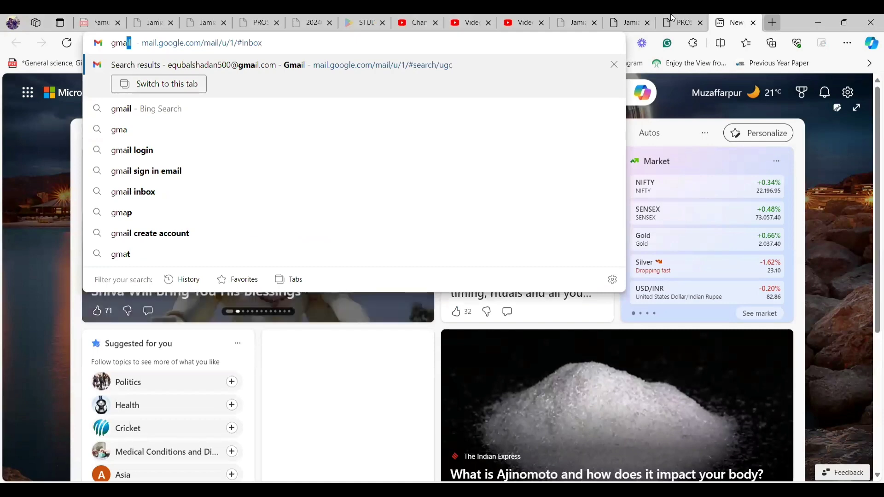
key("Return")
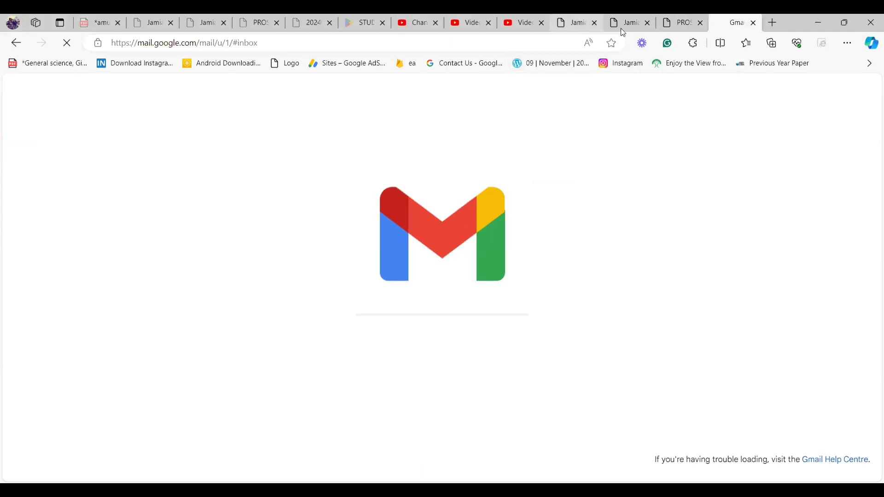
left_click(621, 29)
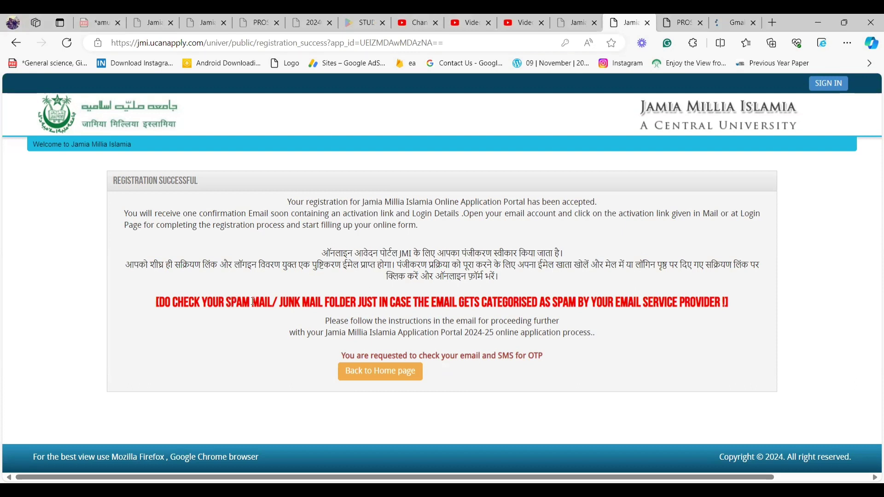
left_click_drag(228, 302, 328, 304)
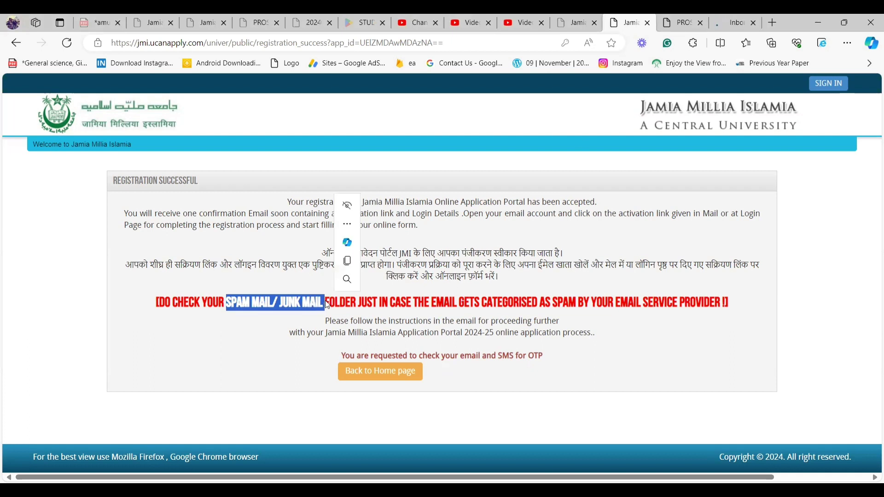
left_click(737, 22)
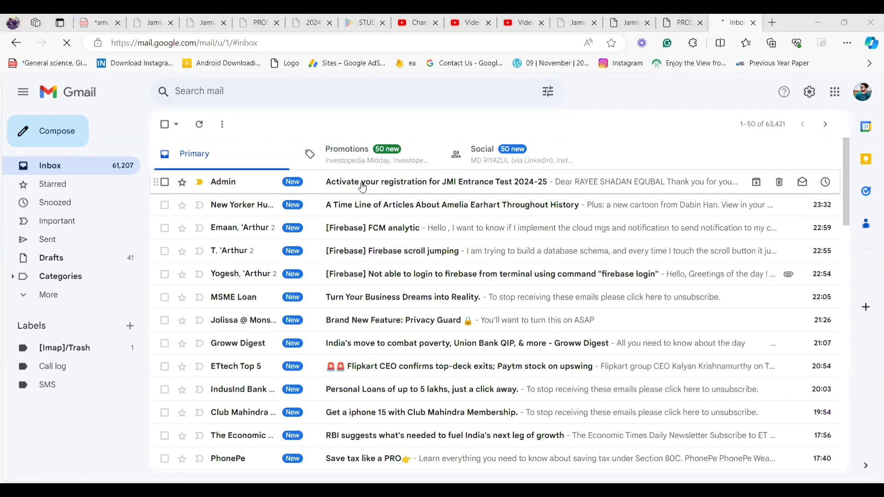
left_click(50, 295)
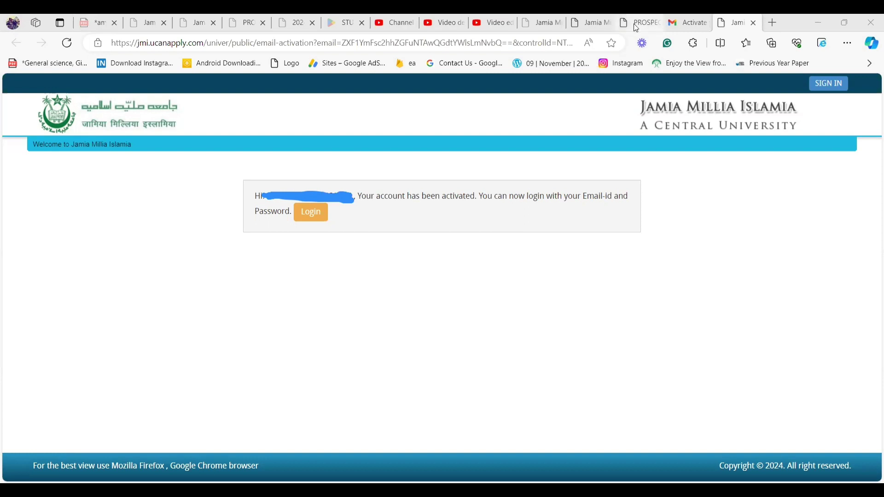
- Return to the portal home page and sign in with the saved e-mail and account password
left_click(593, 24)
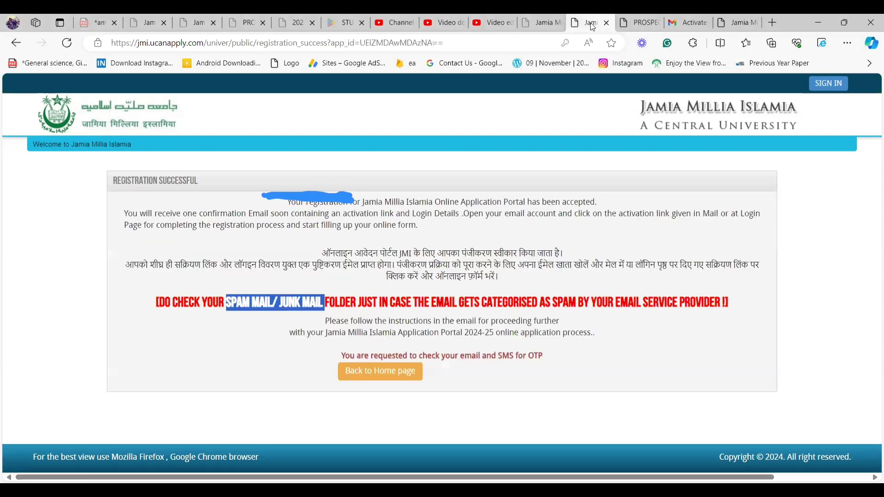
key("Tab")
key("Return")
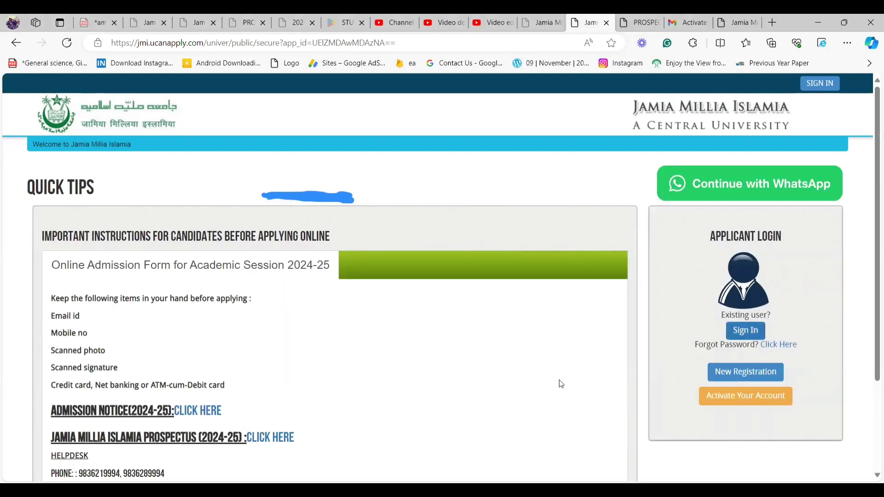
key("Return")
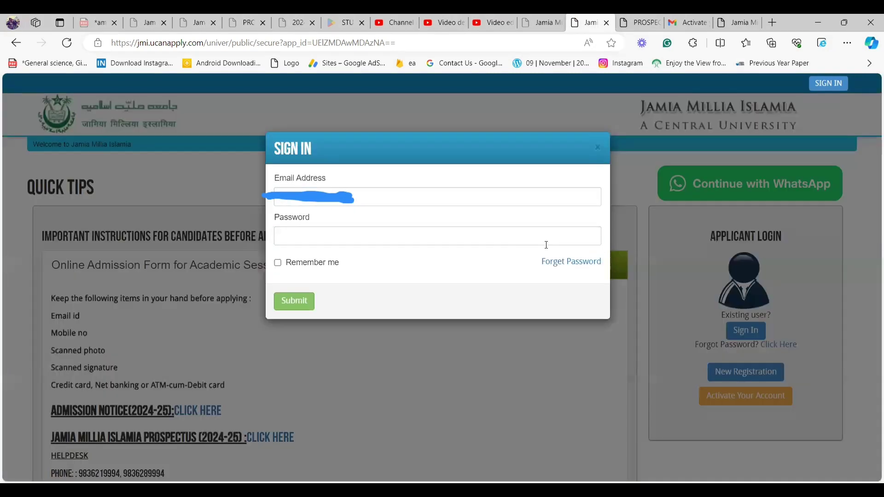
left_click(333, 192)
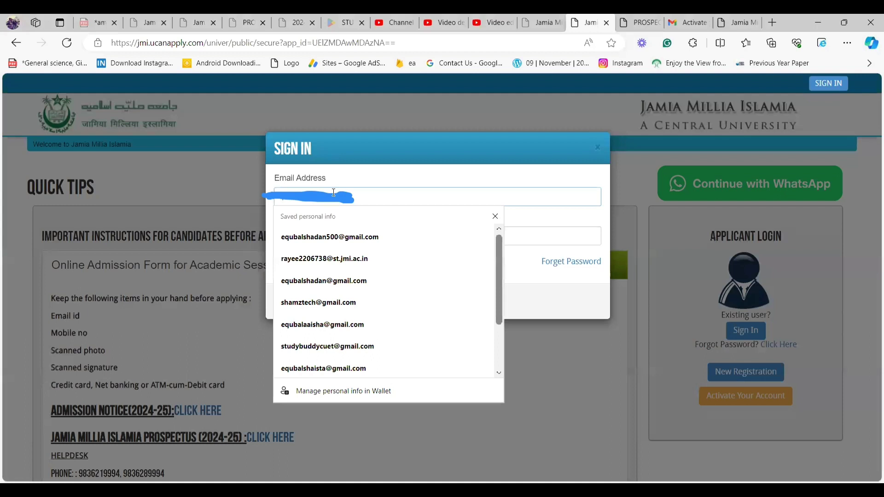
left_click(334, 236)
left_click(315, 236)
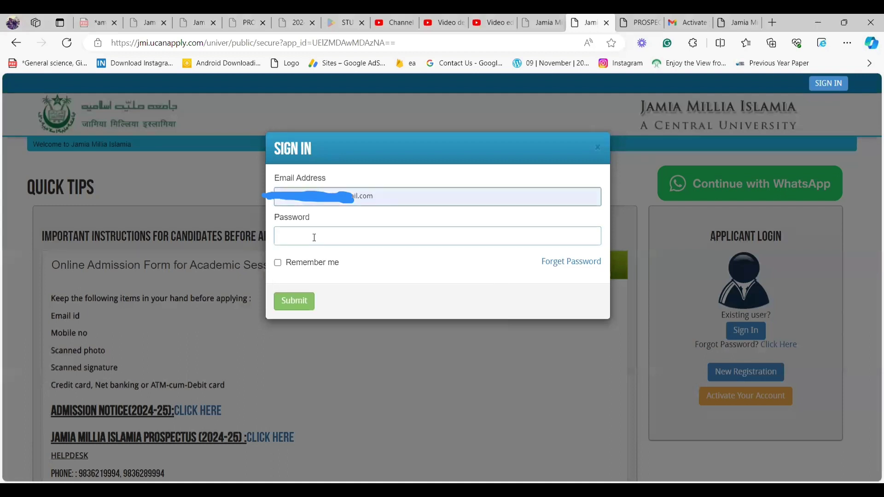
type("1111111")
left_click(282, 310)
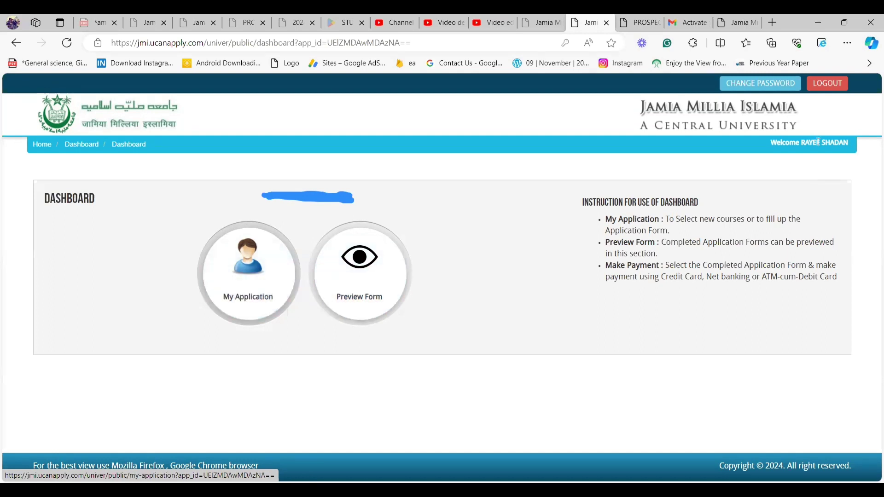
- Under My Application, choose course type Masters and course M.A.(Economics)
left_click(252, 280)
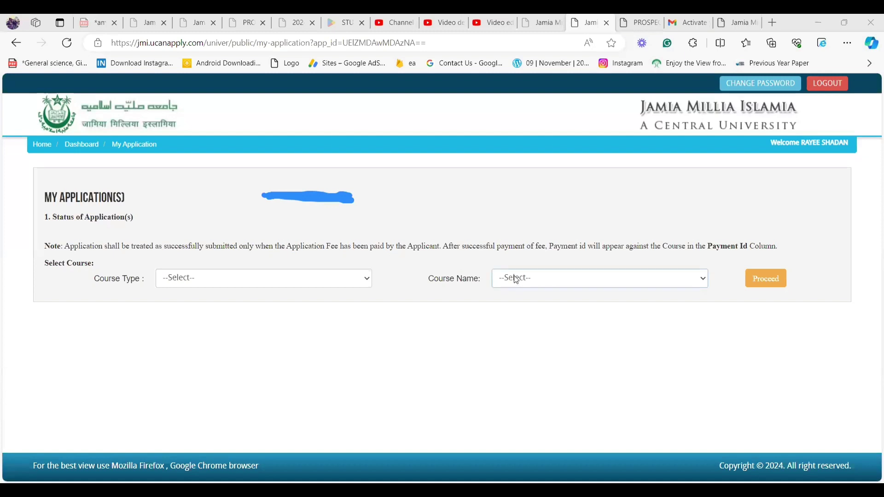
left_click(360, 286)
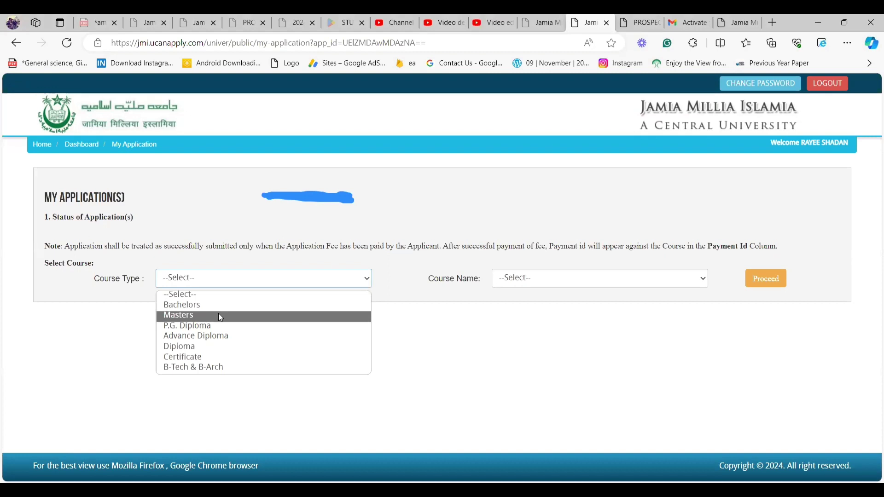
left_click(221, 317)
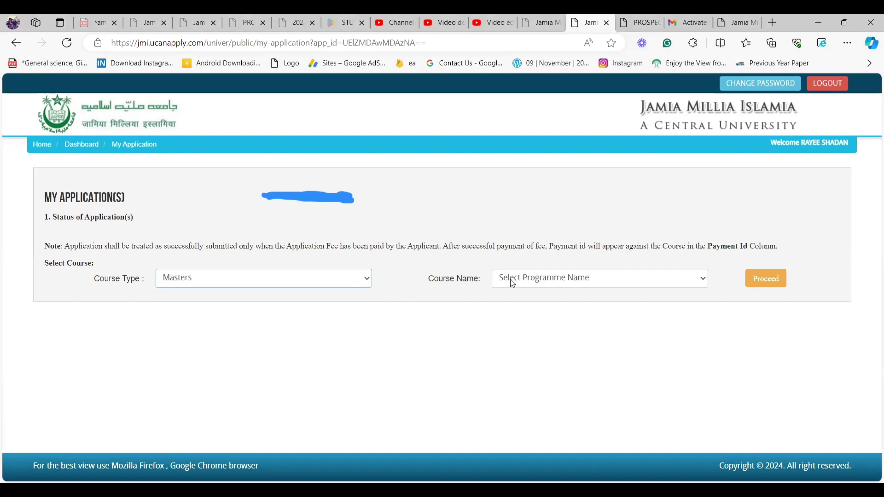
left_click(561, 282)
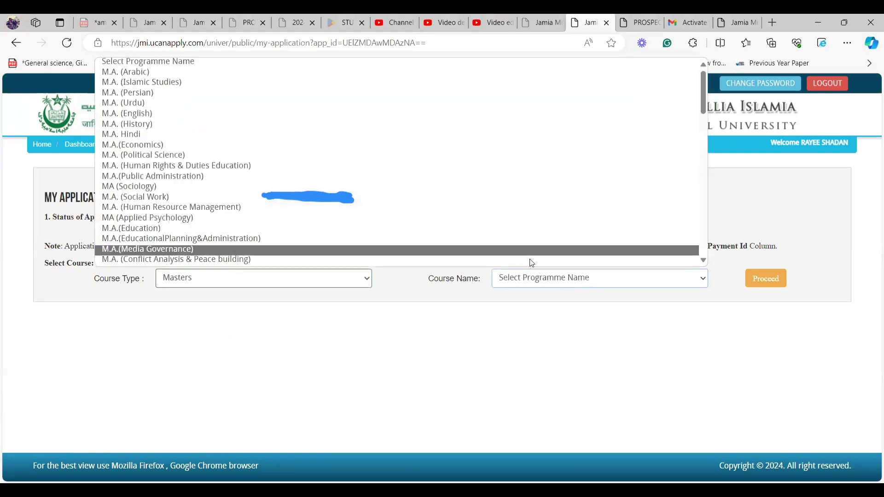
left_click(153, 147)
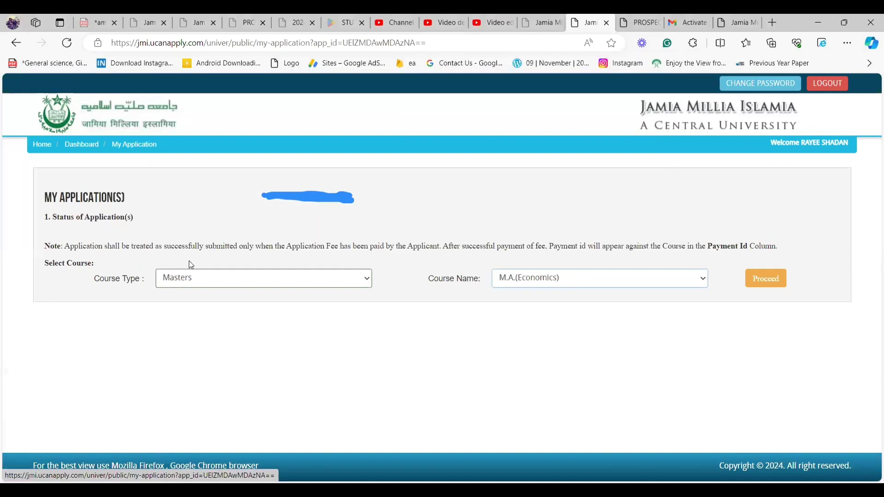
left_click(369, 278)
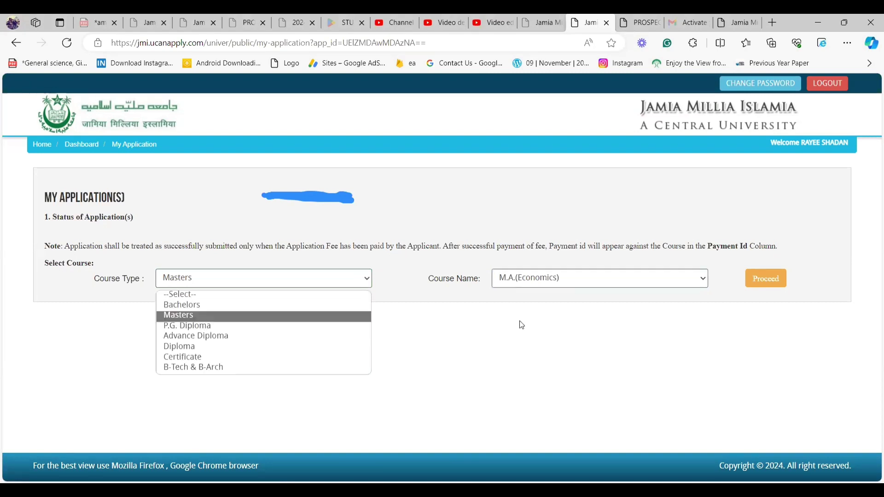
left_click(642, 302)
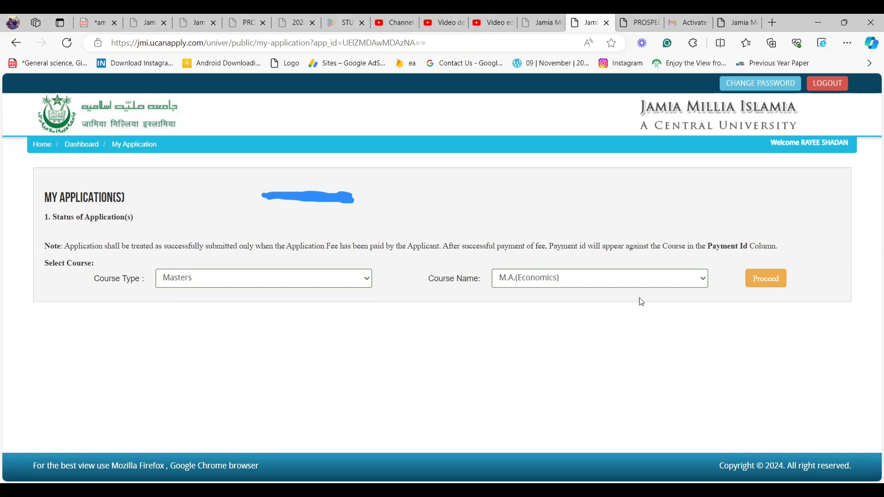
- Proceed, confirm the eligibility conditions, and add M.A.(Economics) to the application
left_click(761, 283)
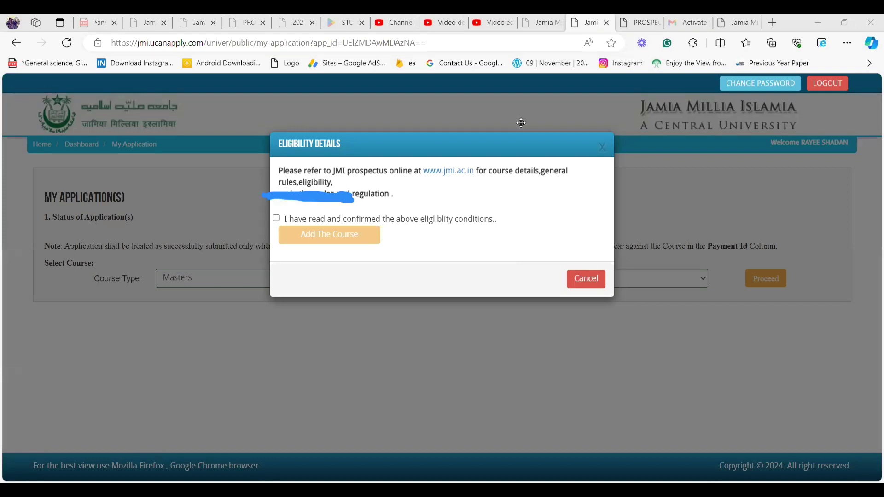
left_click(276, 219)
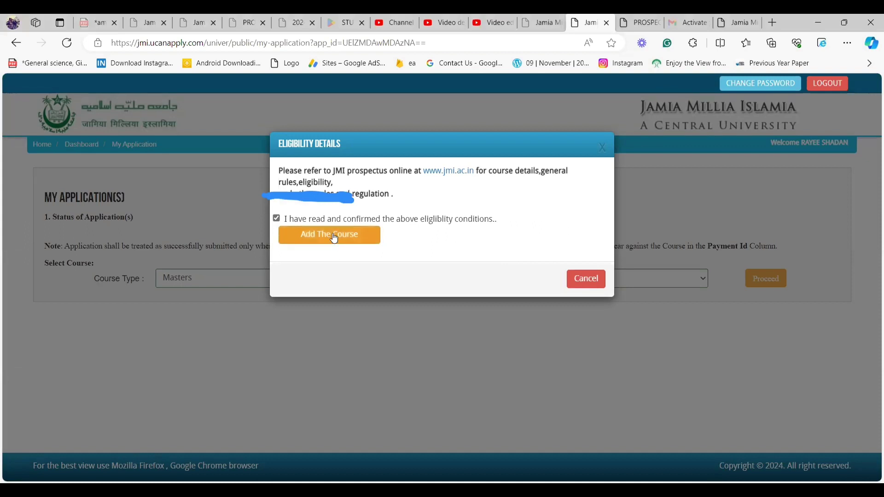
left_click(334, 237)
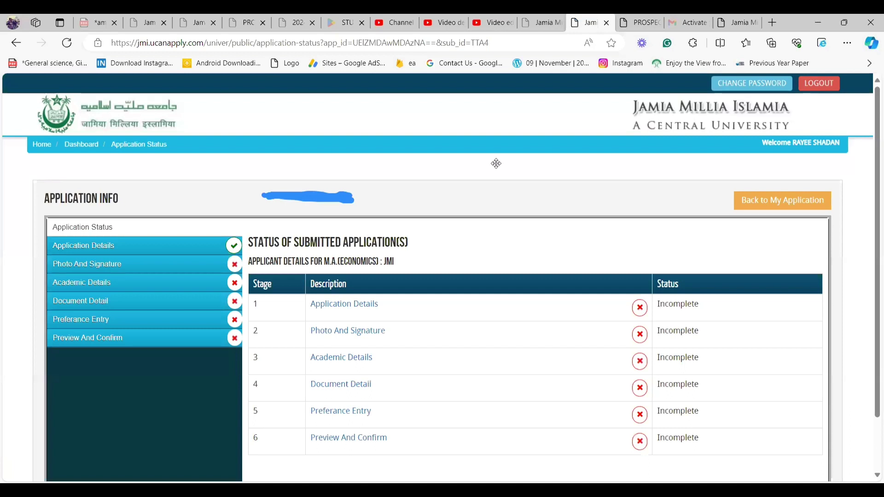
- Open the Application Details form from the M.A.(Economics) Application Status page
scroll(401, 357, "down", 2)
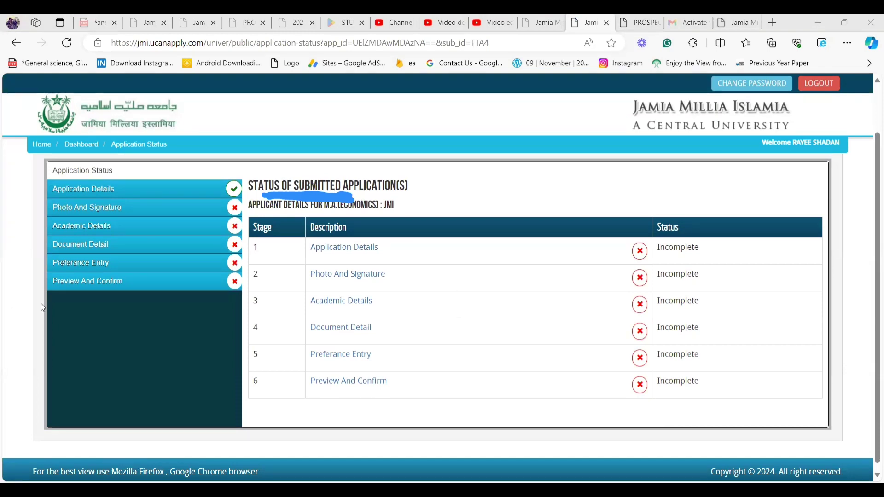
key("e")
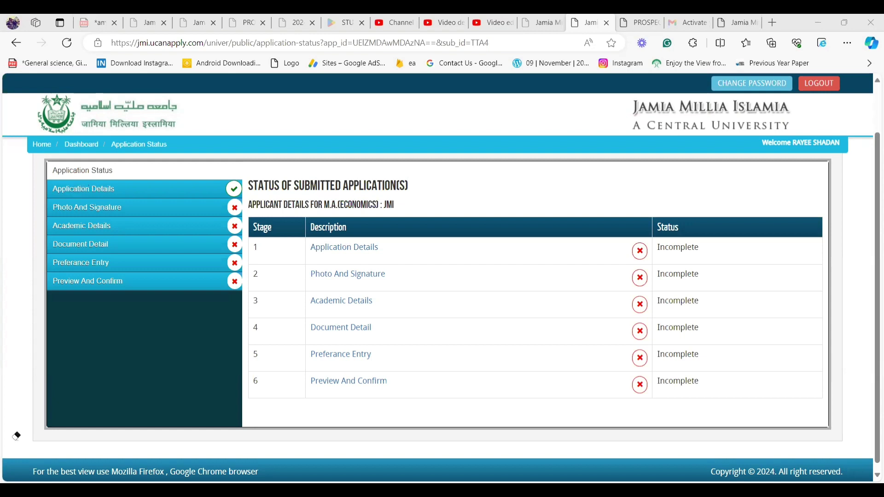
left_click(89, 226)
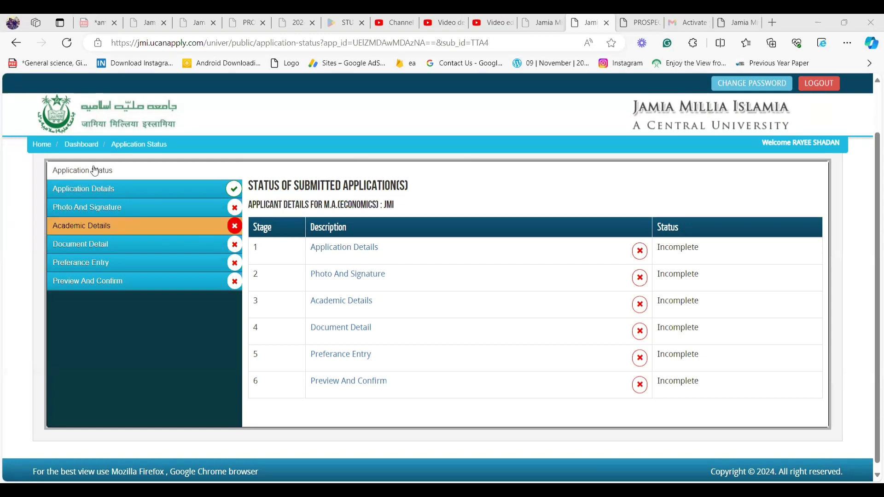
left_click(100, 194)
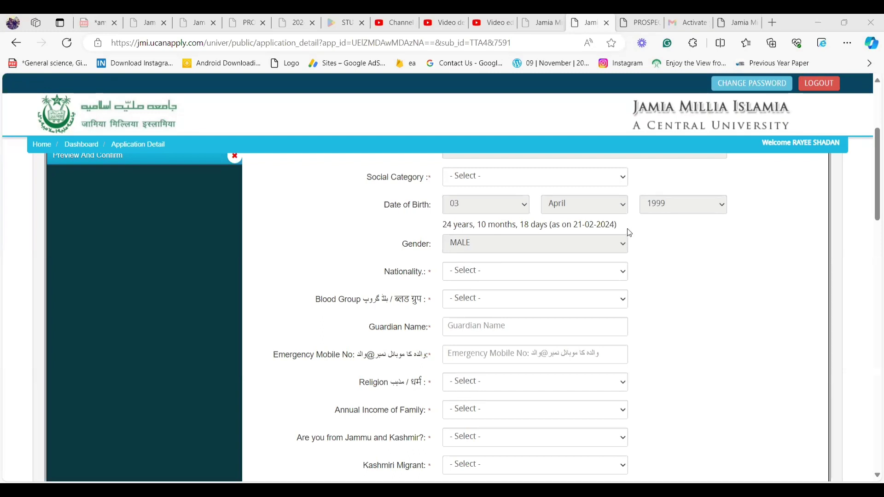
- Set social category GENERAL, nationality Indian and blood group O-
scroll(532, 234, "up", 1)
scroll(533, 234, "down", 1)
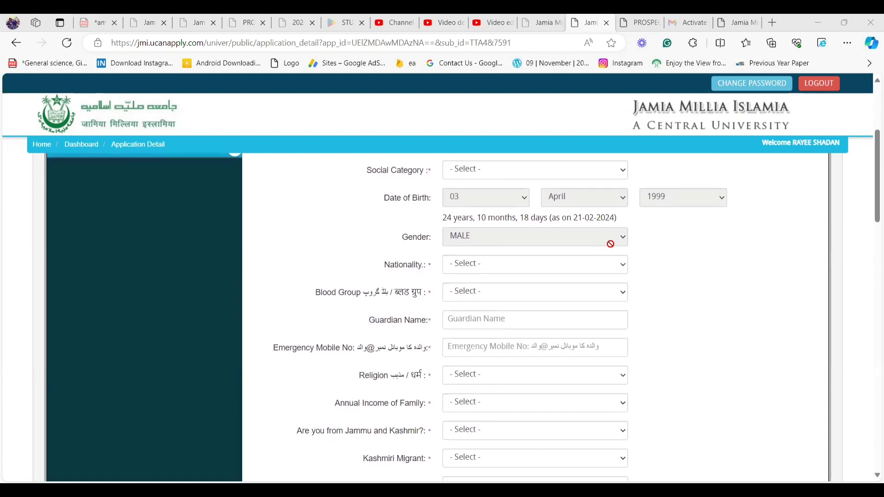
scroll(636, 249, "down", 1)
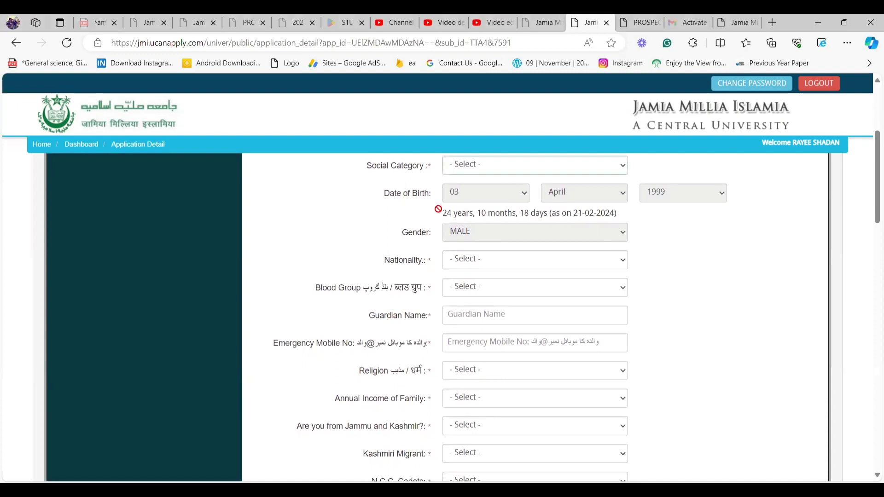
left_click(598, 165)
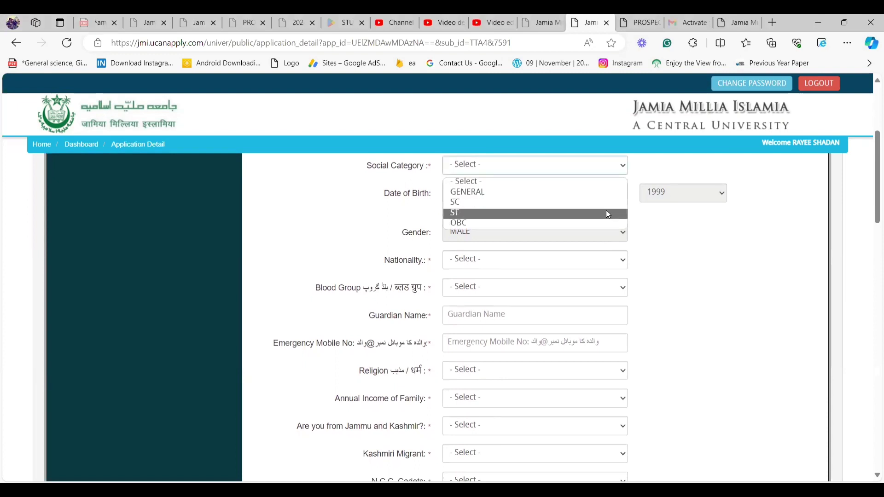
key("Home")
key("Down")
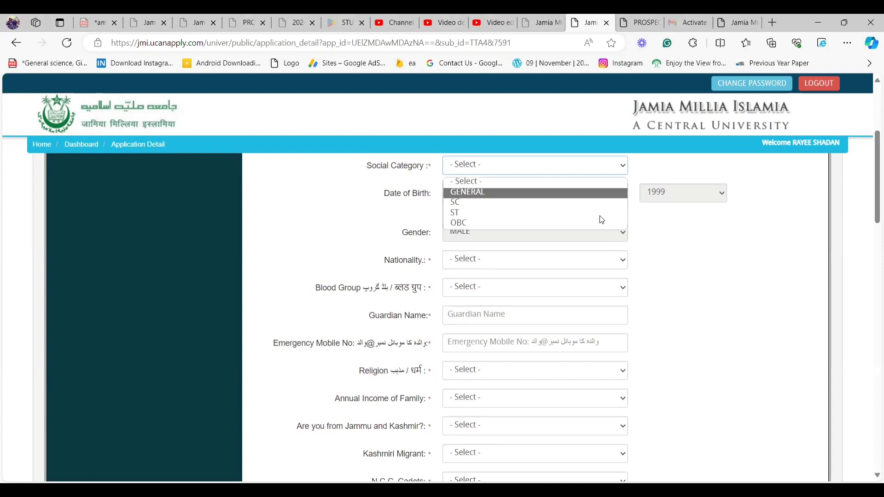
key("Up")
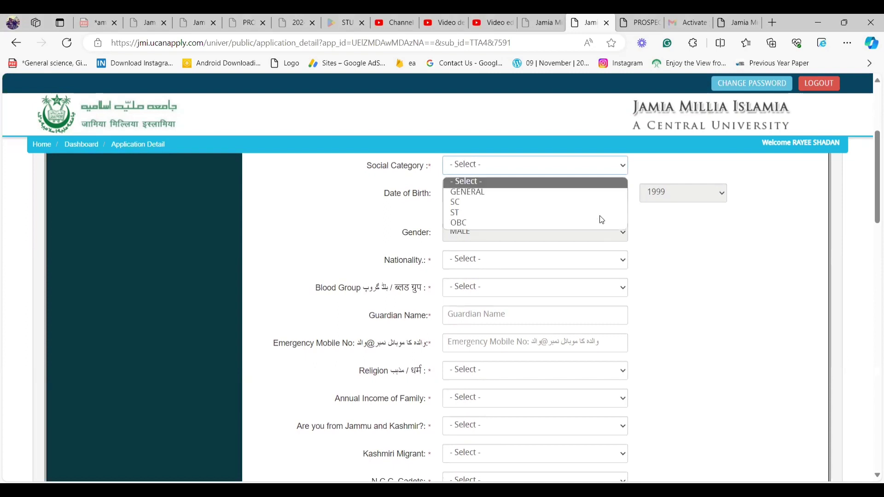
key("Escape")
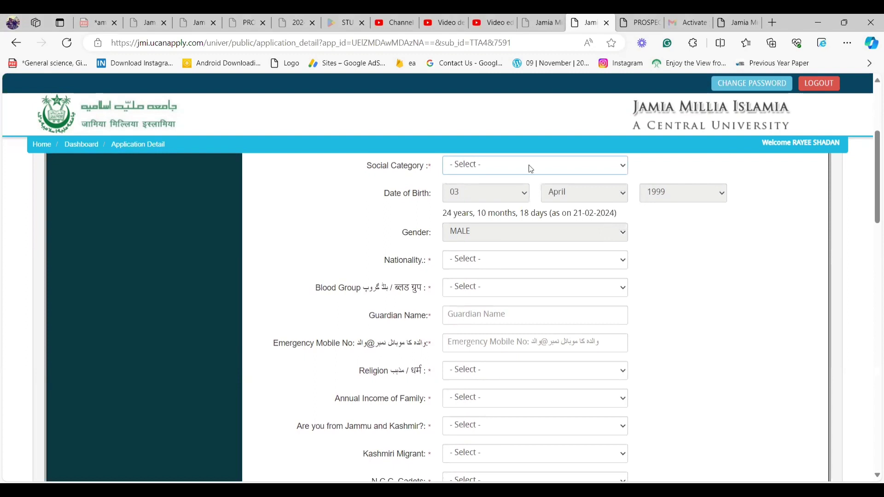
key("alt+Down")
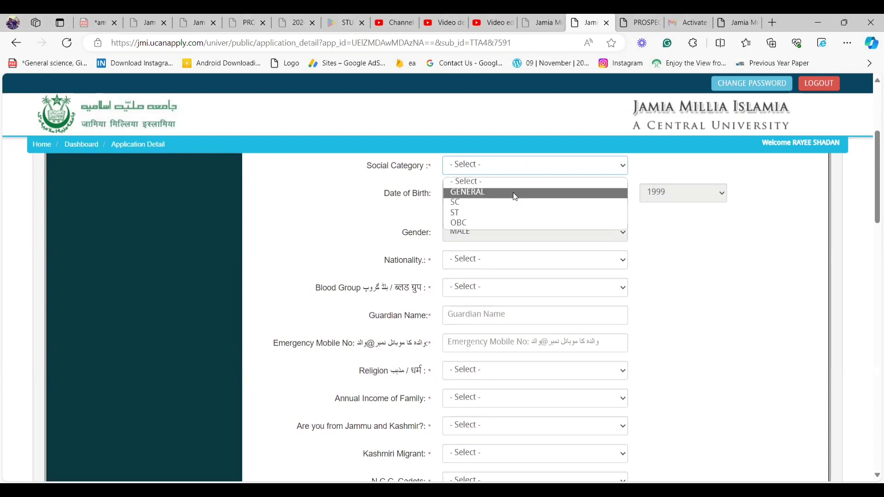
left_click(515, 197)
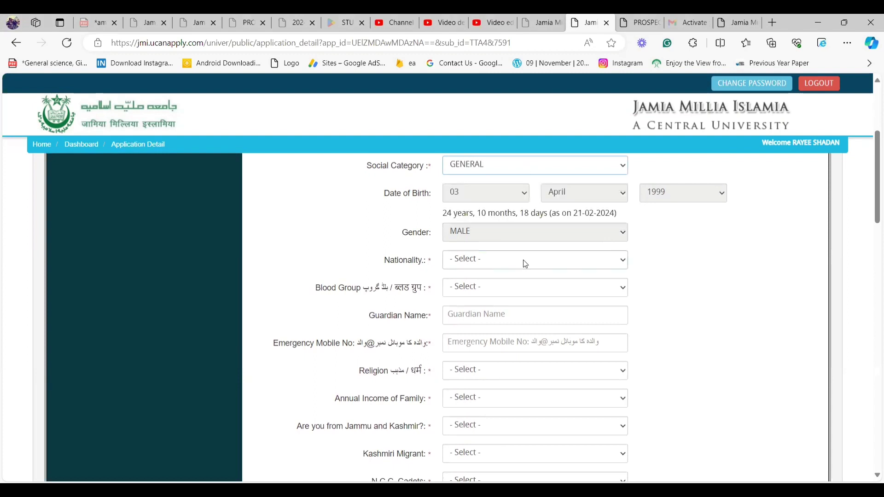
left_click(472, 269)
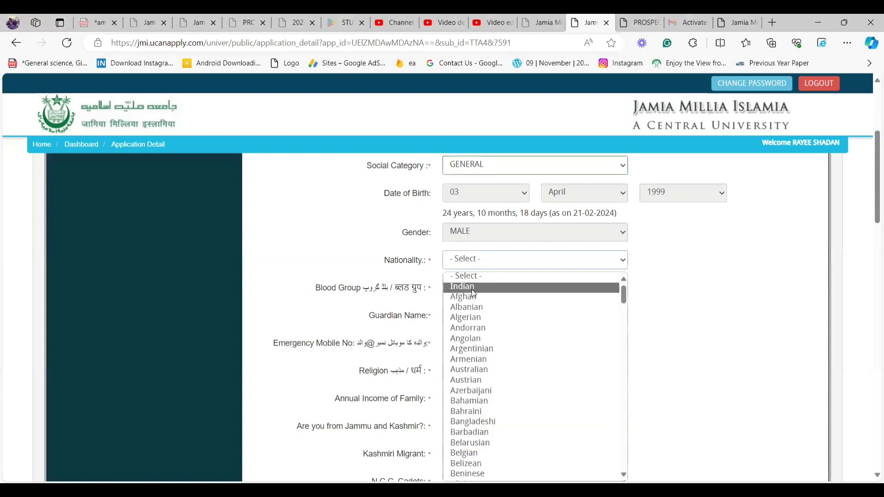
left_click(473, 290)
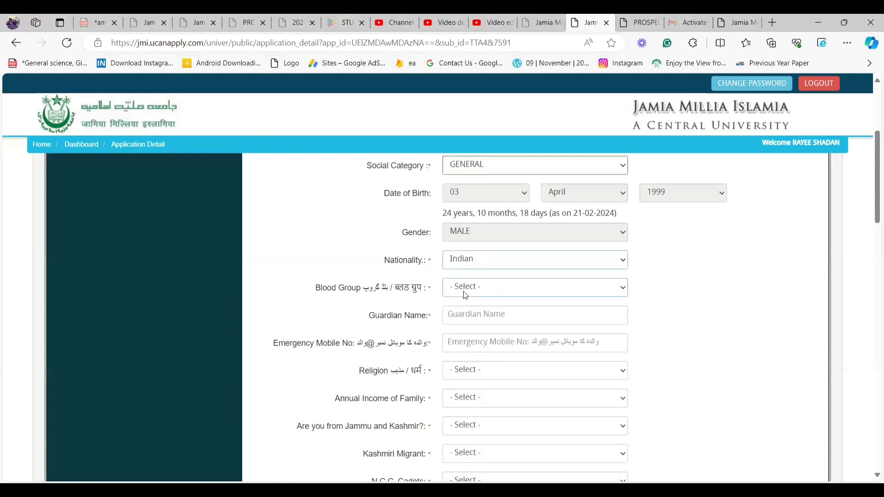
left_click(466, 295)
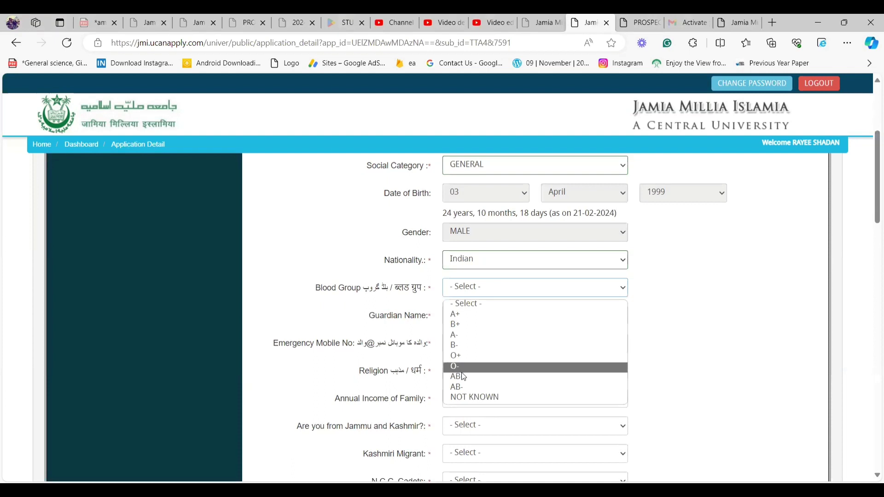
left_click(461, 371)
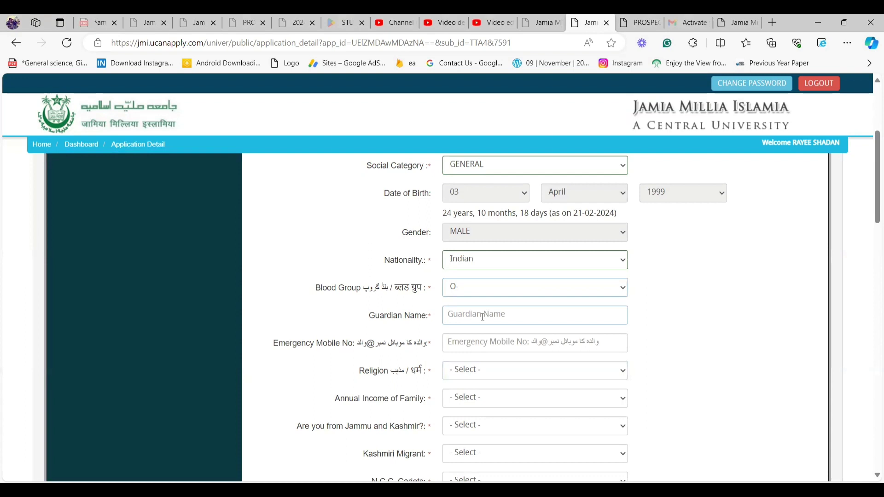
- Set religion to ISLAM and annual family income to Between 2 to 8 lacs
scroll(482, 316, "down", 1)
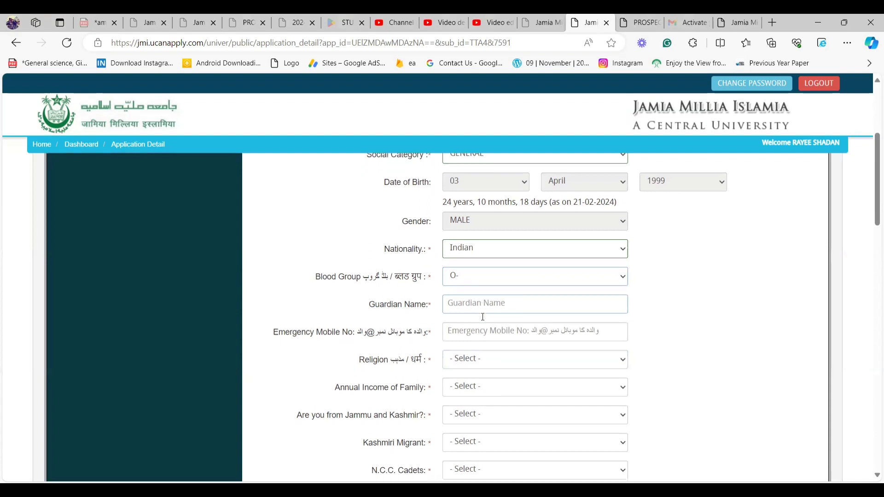
left_click(509, 354)
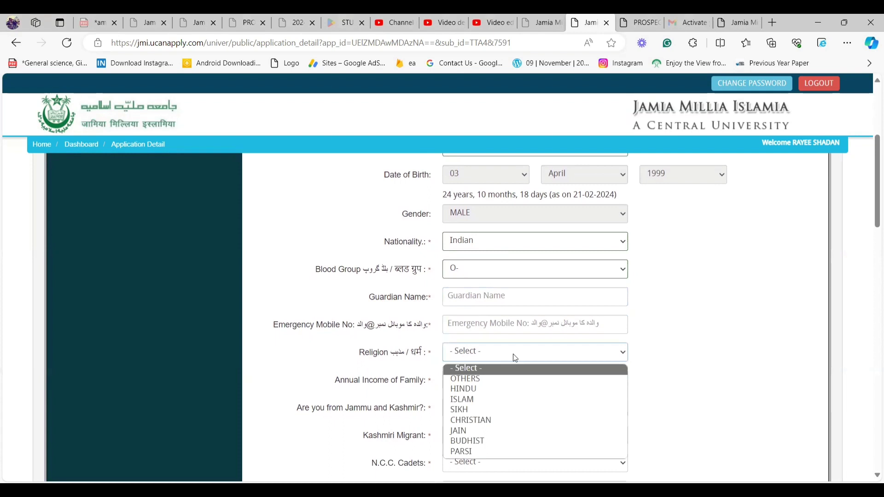
left_click(483, 380)
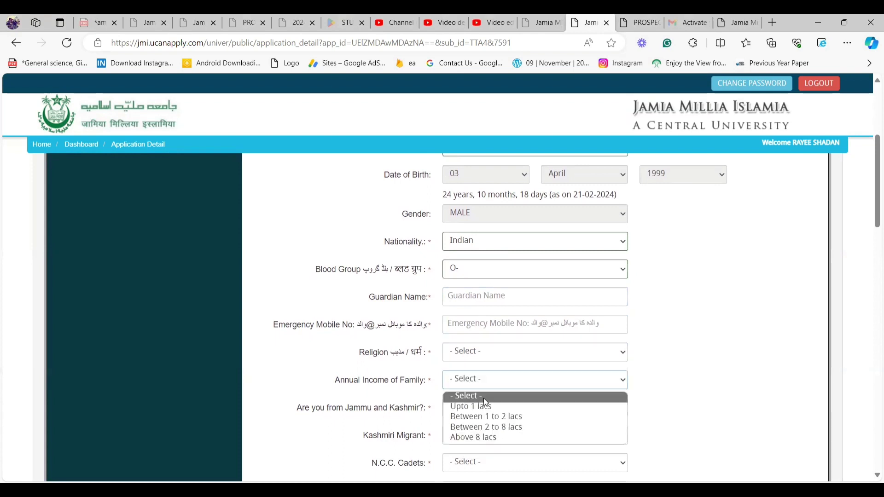
left_click(470, 357)
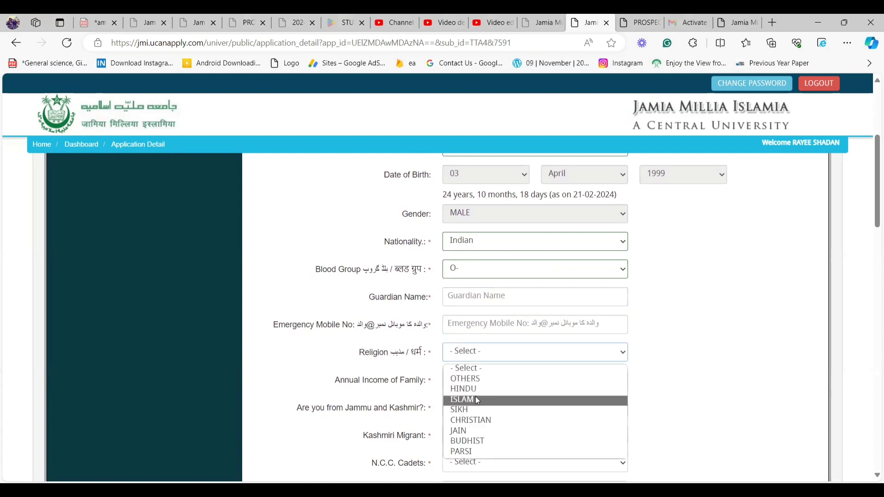
left_click(475, 400)
left_click(464, 388)
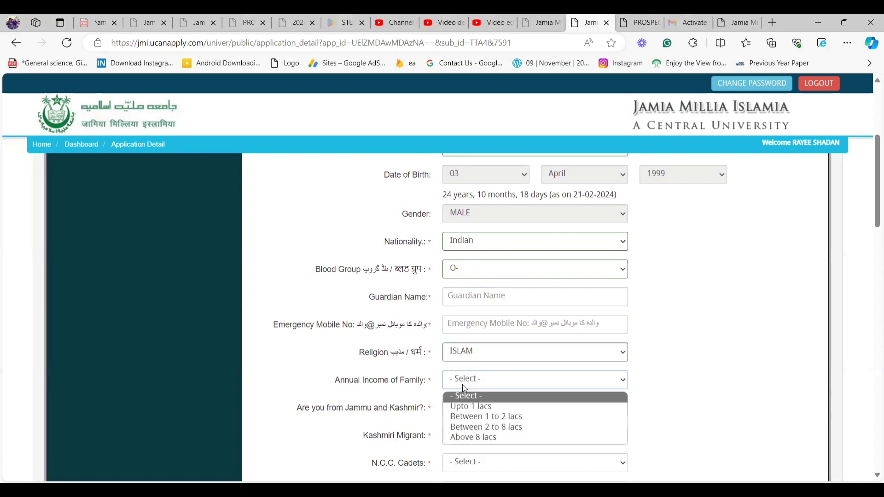
left_click(495, 429)
- Answer No for Jammu and Kashmir, Kashmiri Migrant, N.C.C. Cadets and N.S.S. Volunteers
left_click(482, 411)
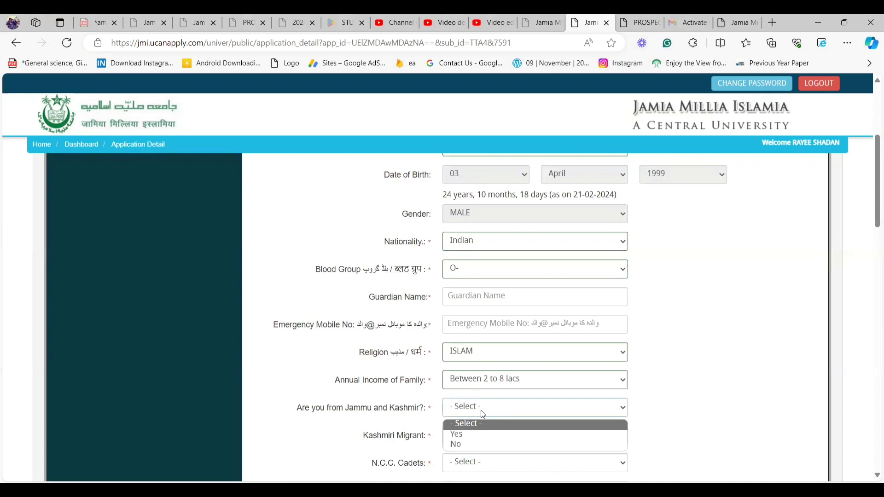
left_click(482, 446)
left_click(474, 437)
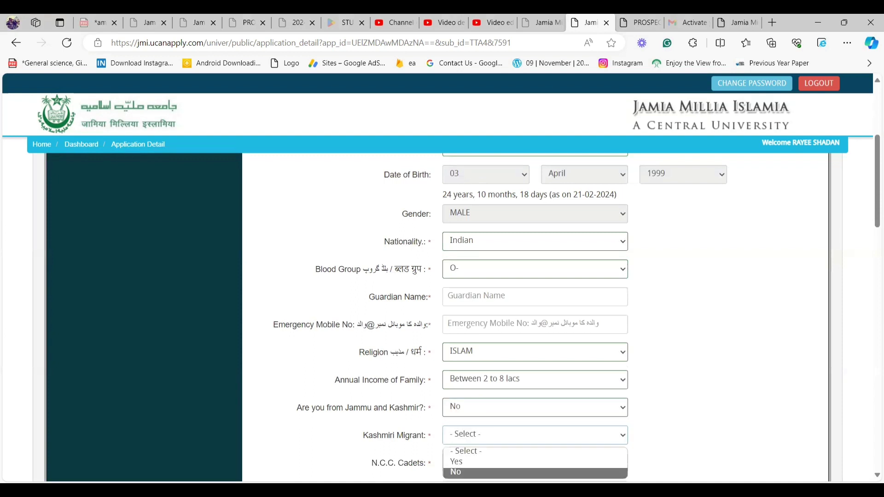
left_click(474, 472)
left_click(475, 463)
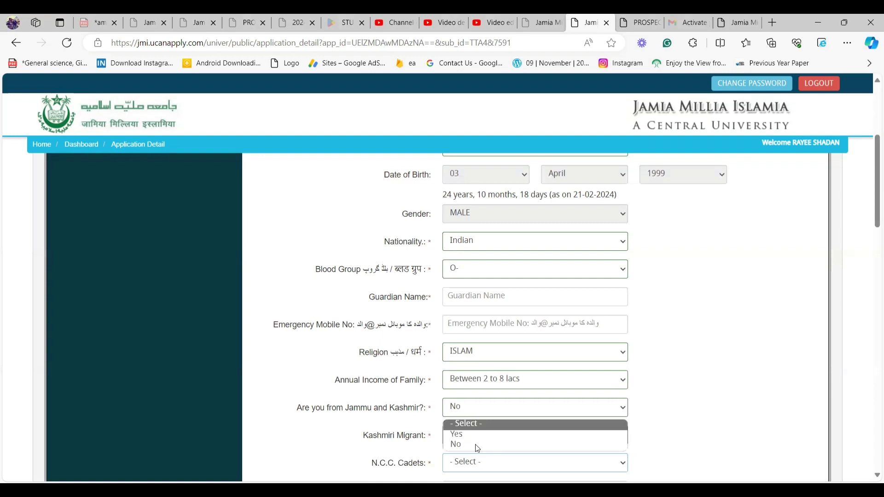
left_click(475, 445)
scroll(474, 442, "down", 2)
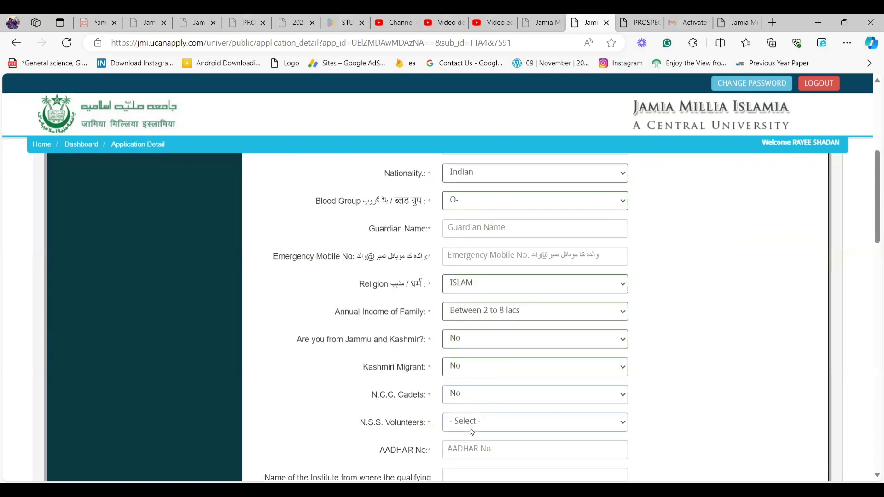
left_click(472, 432)
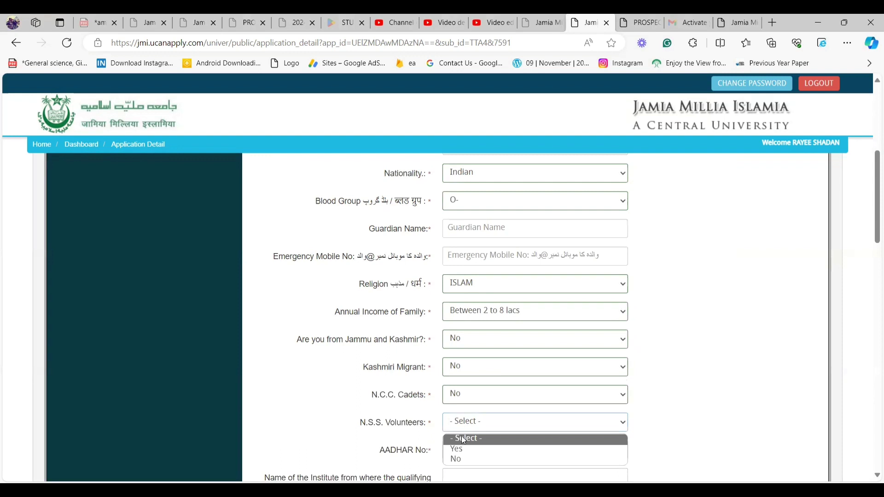
left_click(462, 460)
scroll(463, 460, "down", 1)
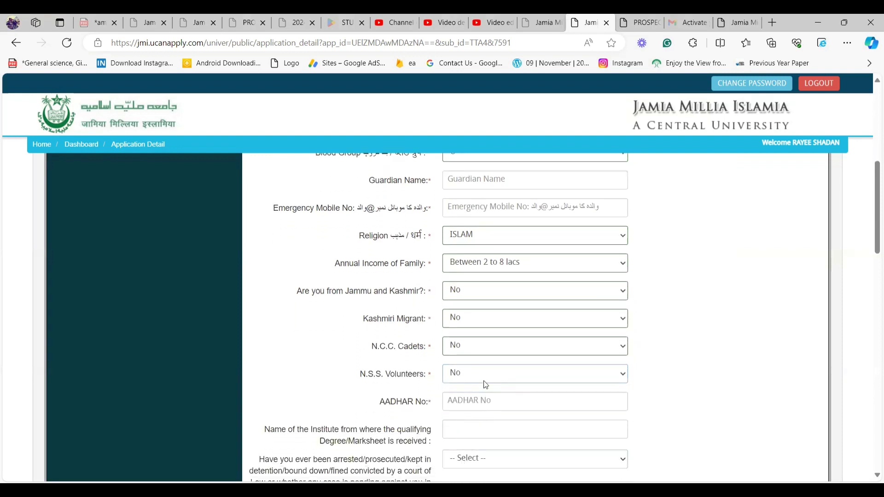
left_click(484, 399)
scroll(484, 399, "down", 1)
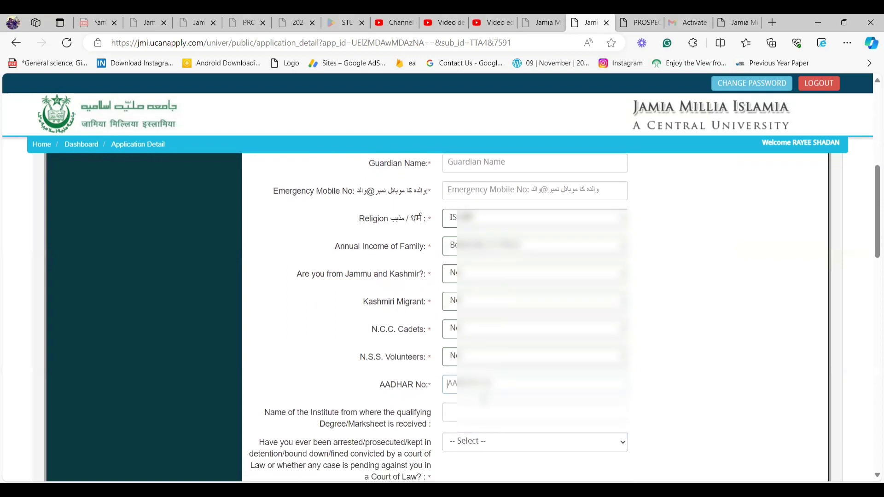
scroll(483, 398, "down", 1)
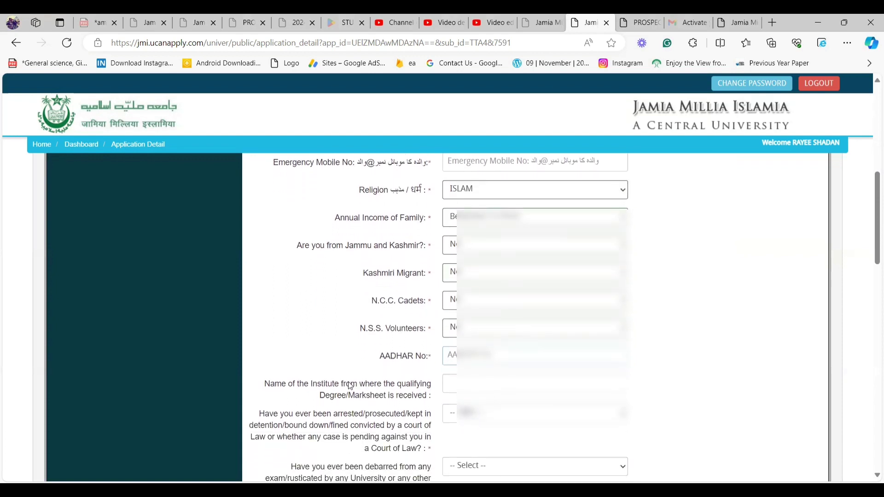
- Fill the institute name with ALIGARH MUSLIM UNIVERSITY from the saved suggestions
left_click(448, 389)
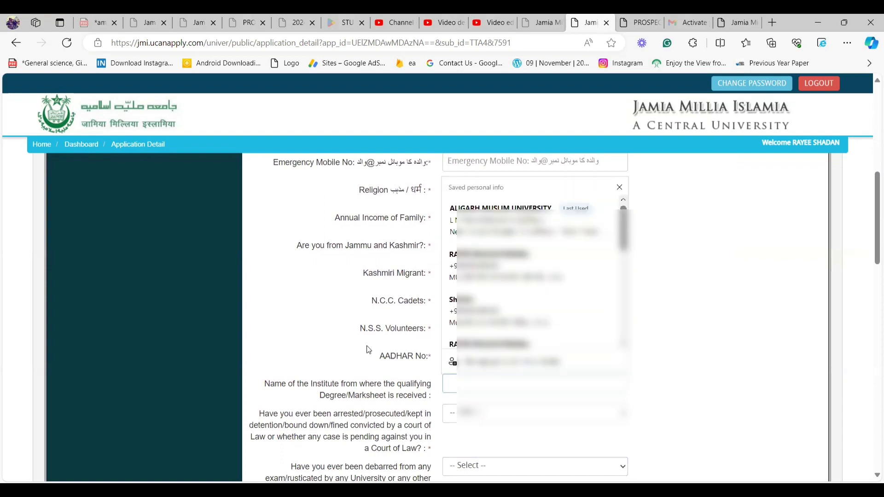
key("Down")
key("Return")
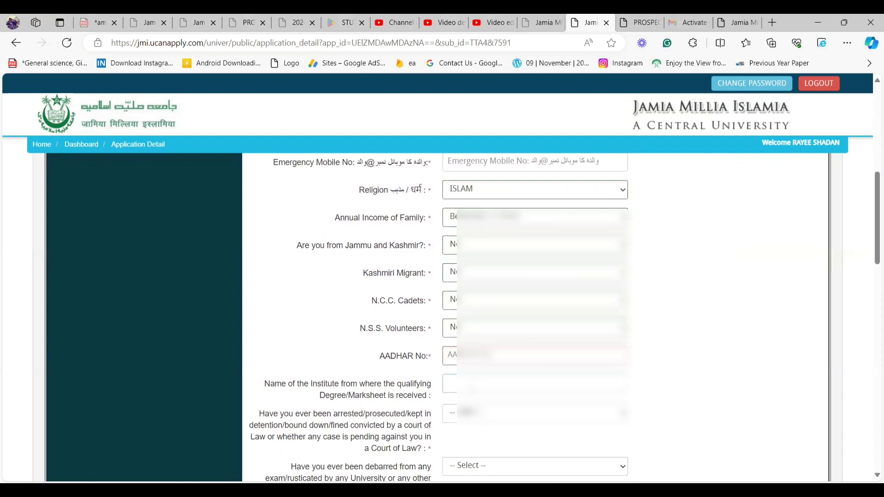
left_click(472, 389)
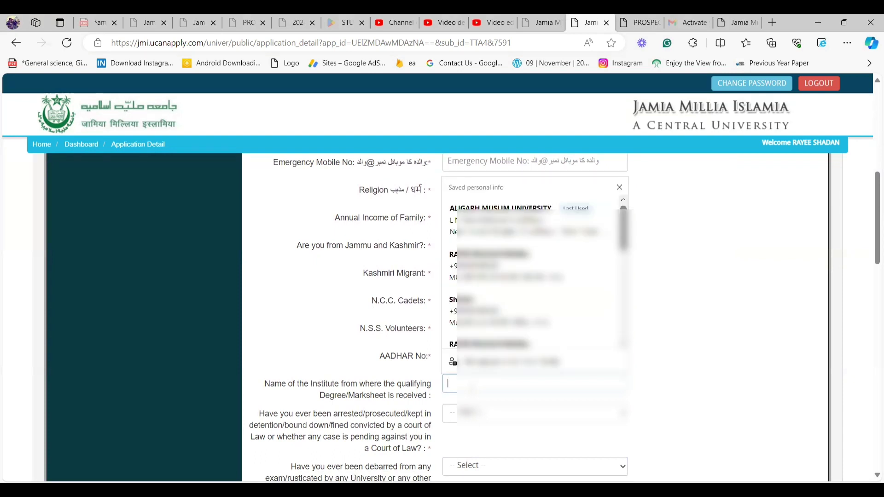
type("A")
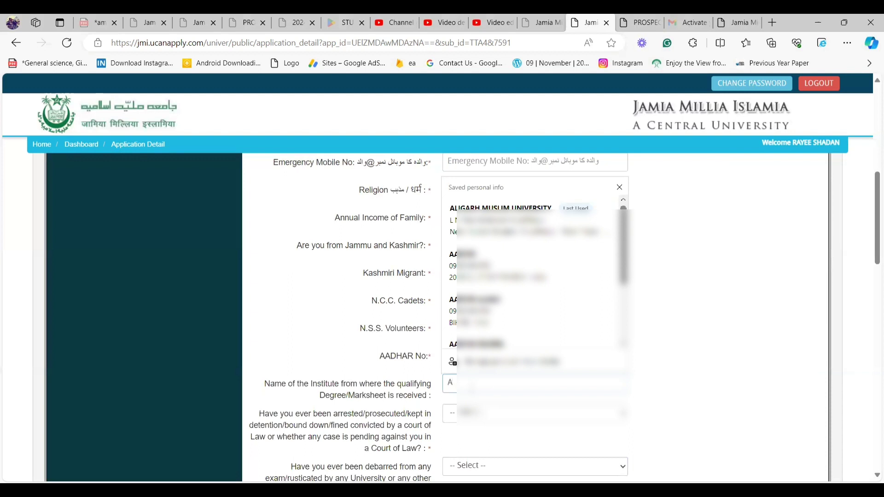
key("Down")
key("Return")
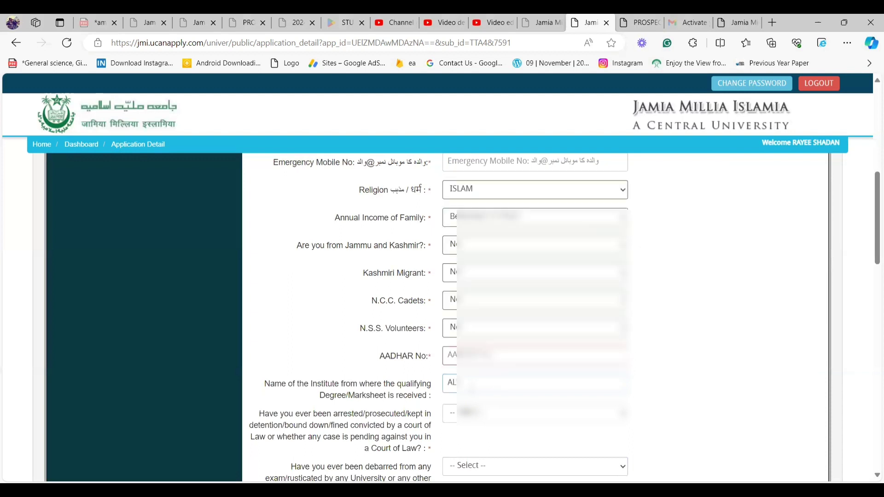
key("ctrl+a")
type("A")
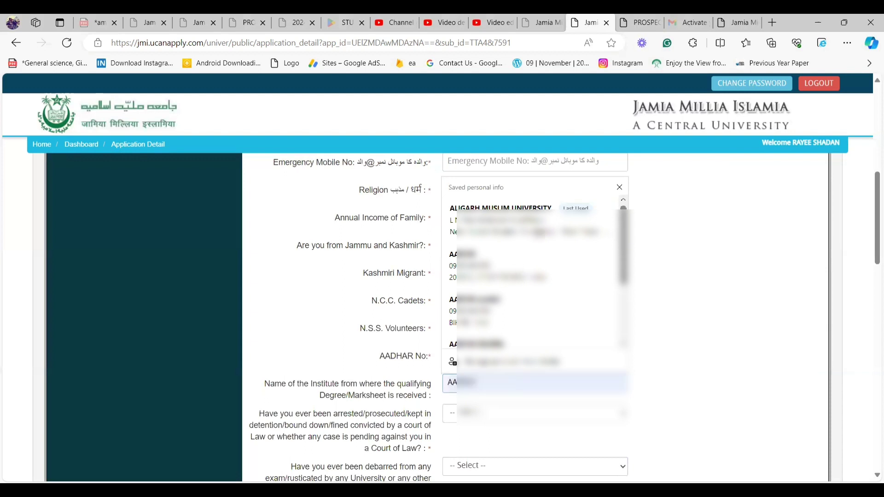
key("Down")
key("Return")
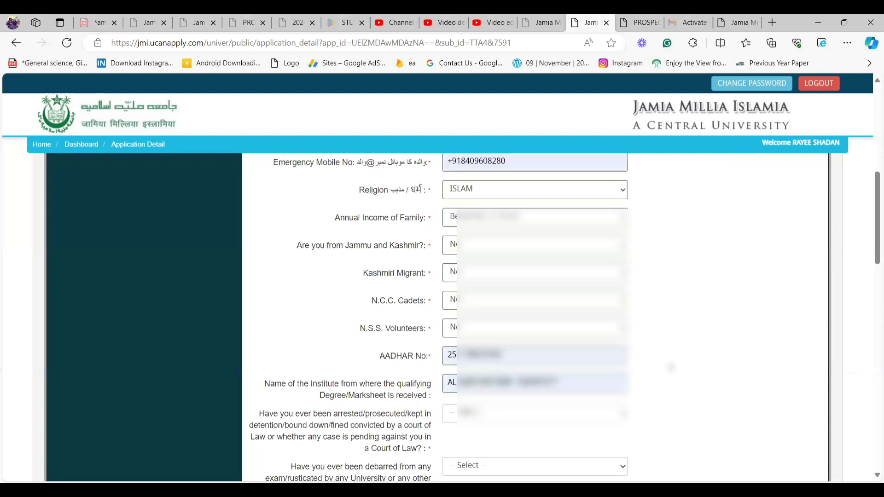
- Delete the extra digits from the AADHAR number entry
scroll(641, 369, "down", 2)
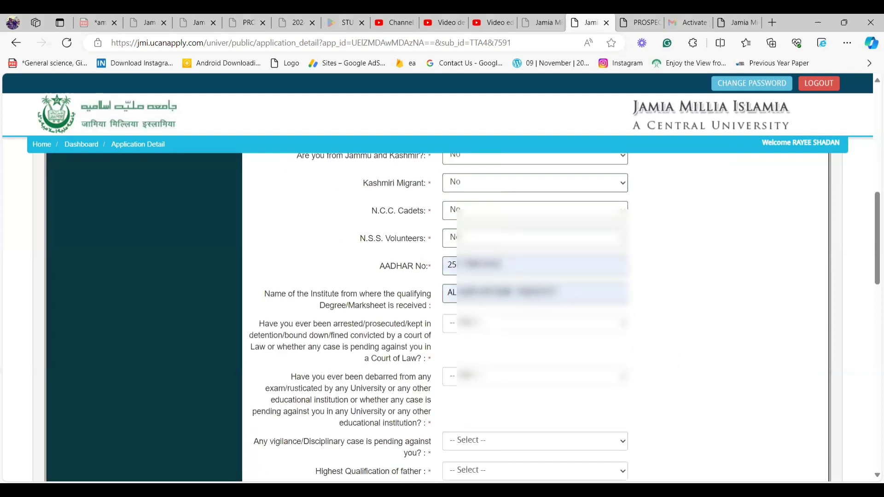
double_click(479, 266)
key("BackSpace")
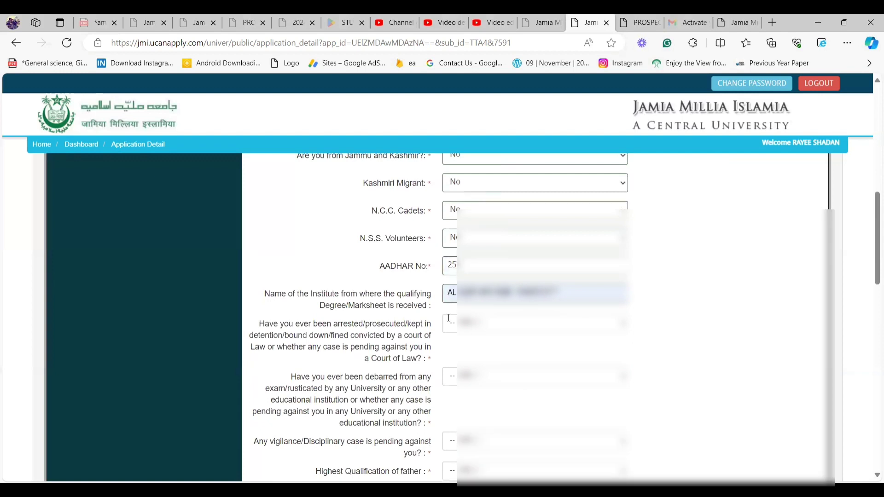
- Answer No to the arrest, debarment and vigilance questions
left_click(488, 331)
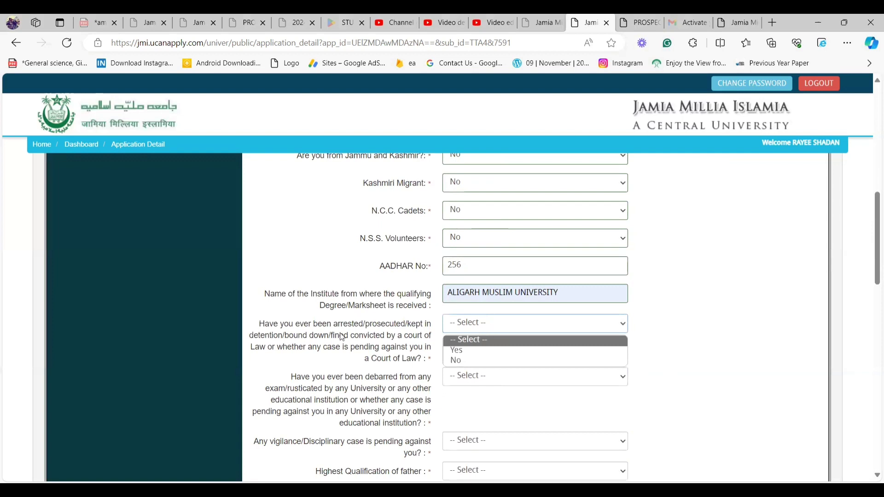
left_click(484, 362)
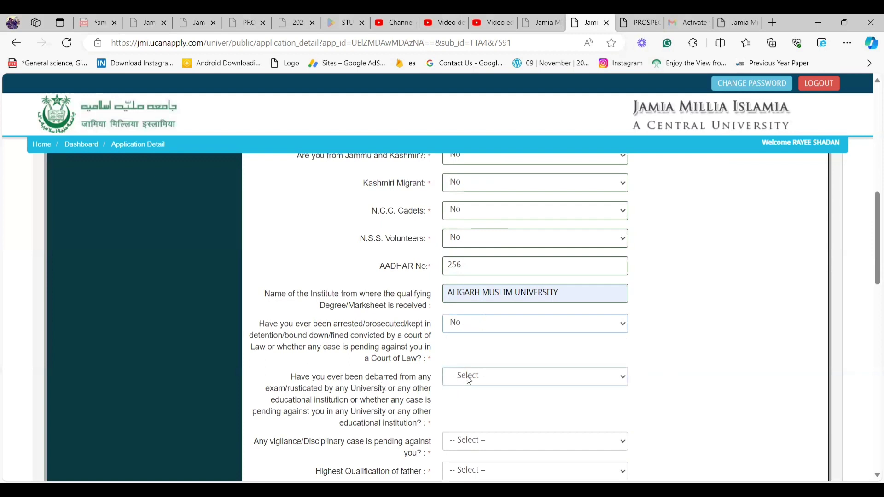
left_click(470, 379)
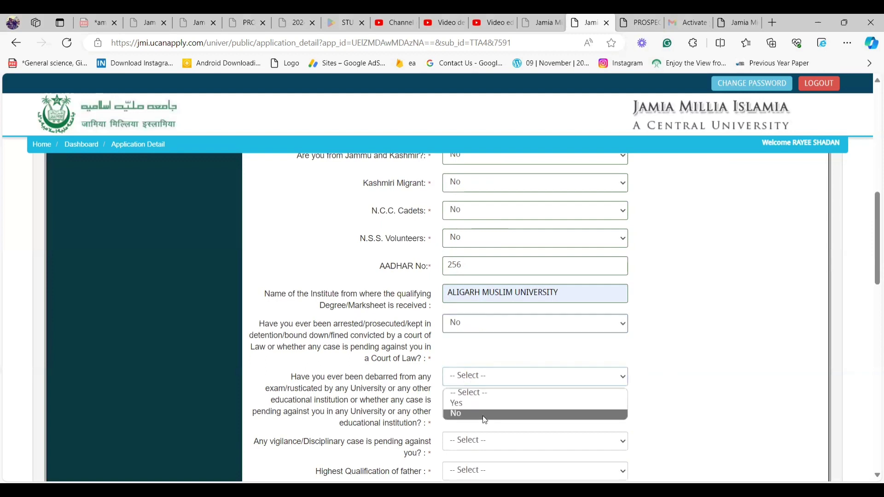
left_click(485, 415)
scroll(485, 420, "down", 1)
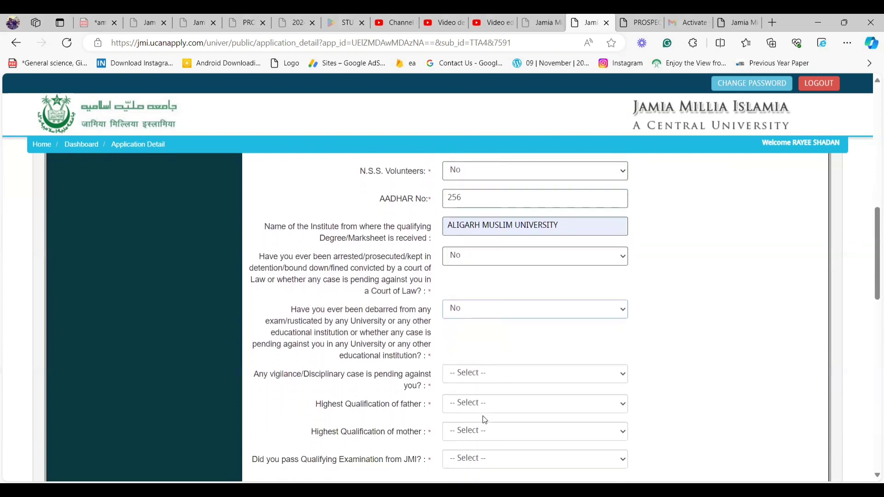
left_click(505, 376)
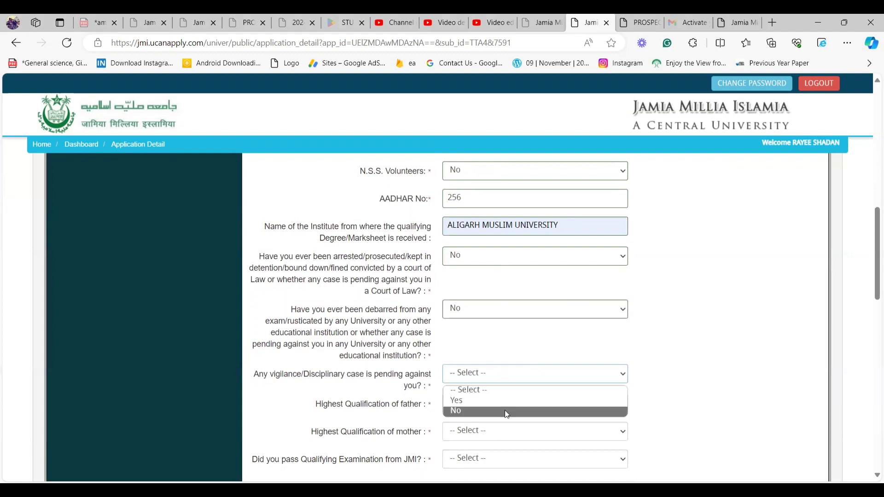
left_click(507, 411)
scroll(507, 415, "down", 1)
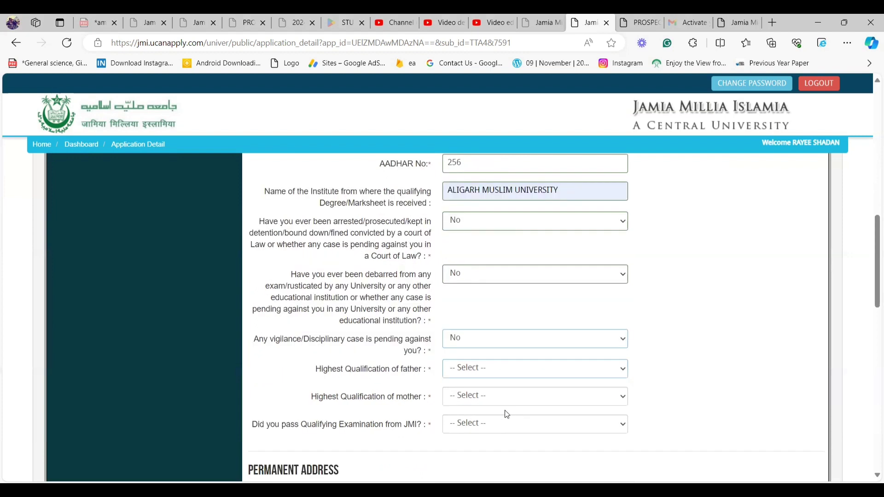
- Set the father's highest qualification to Graduate and the mother's to 12th
left_click(475, 371)
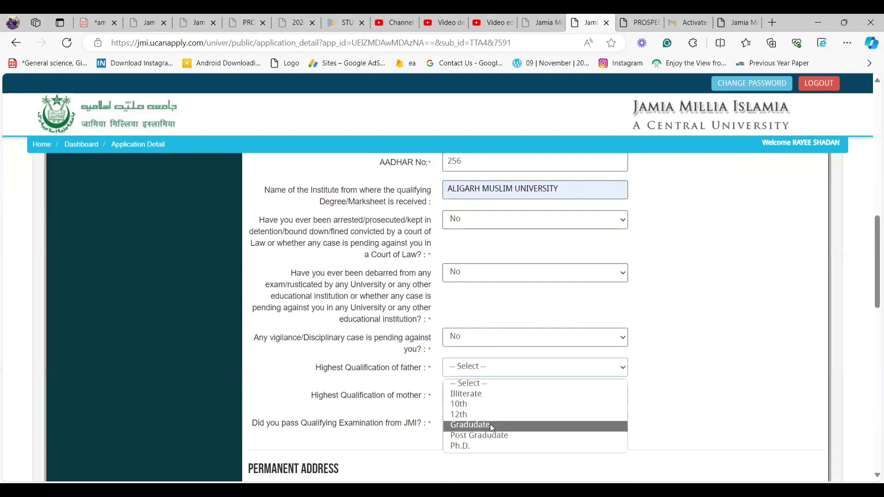
left_click(492, 427)
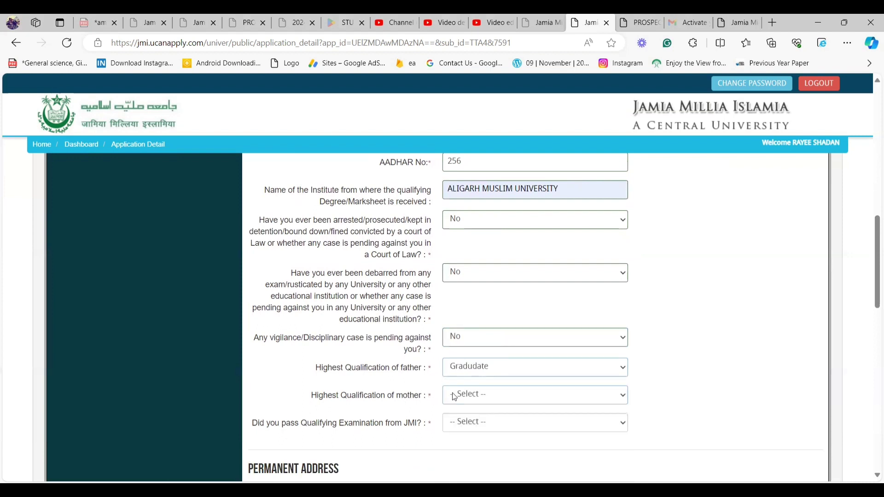
left_click(455, 397)
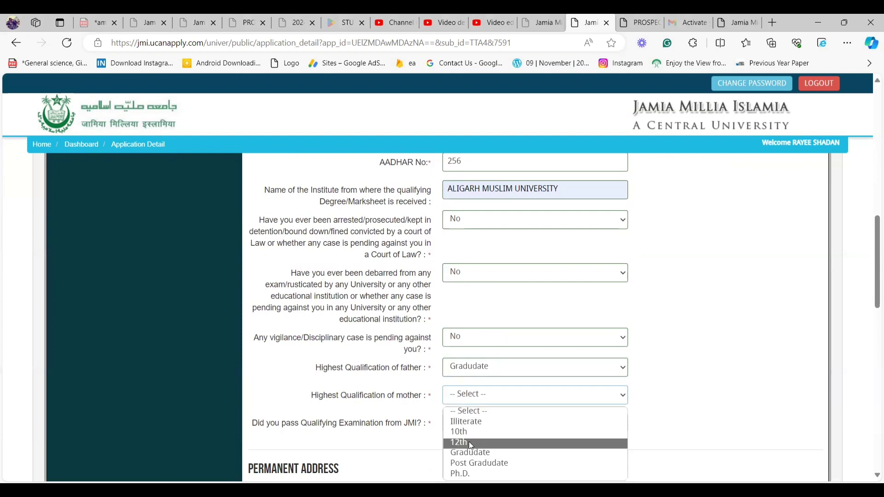
left_click(469, 442)
scroll(473, 437, "down", 1)
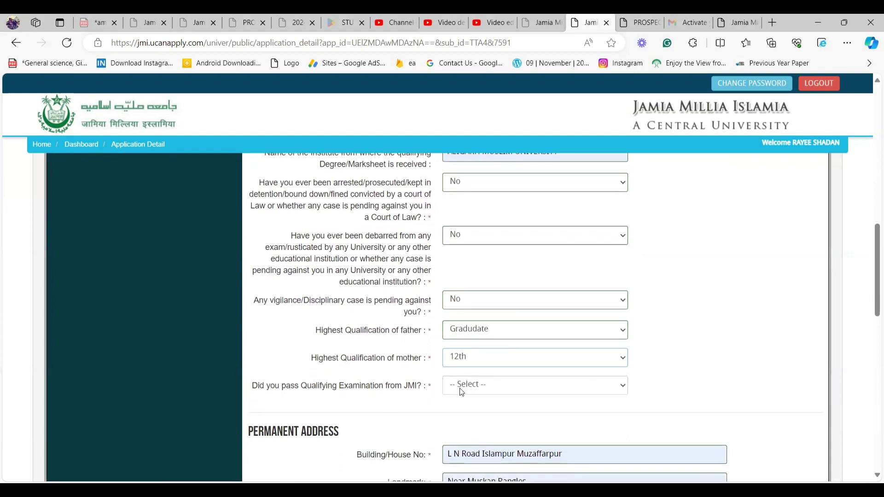
- Answer Yes to passing the qualifying exam from JMI and begin typing the student ID
left_click(477, 388)
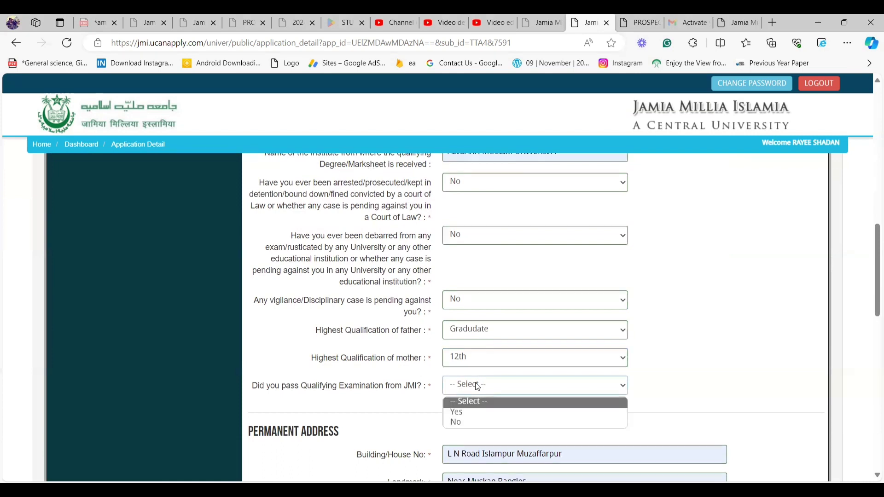
left_click(472, 412)
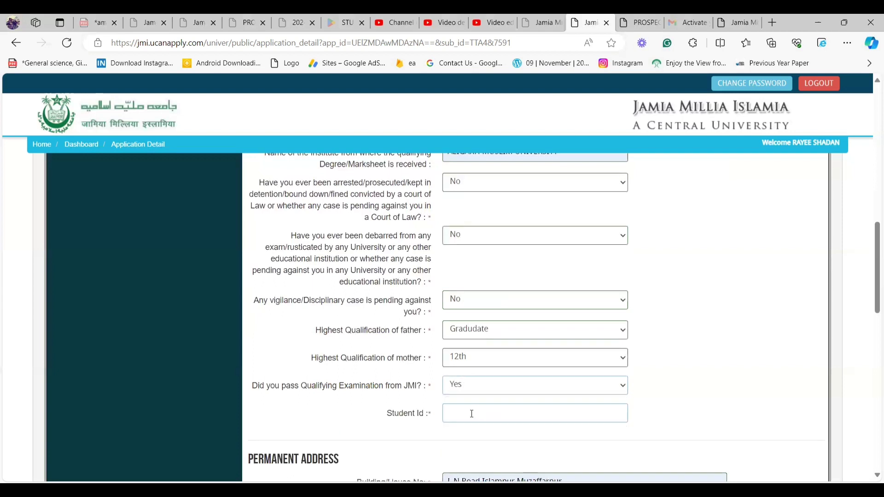
left_click(471, 413)
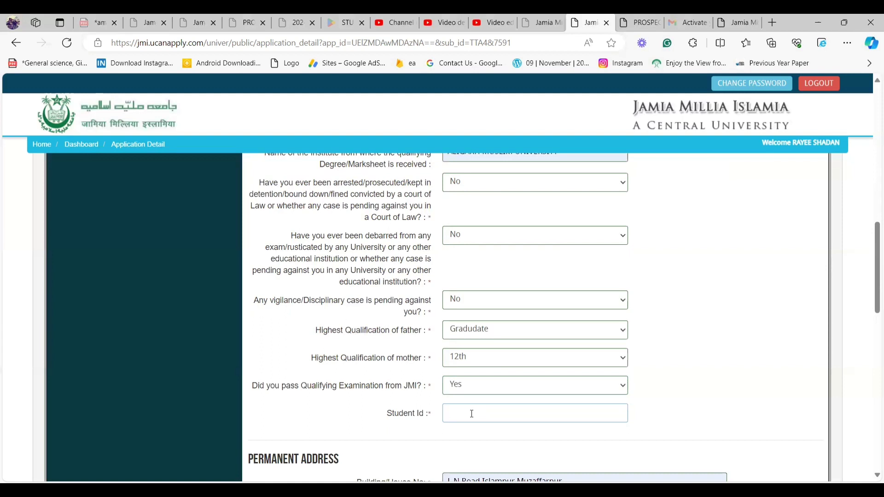
type("2021")
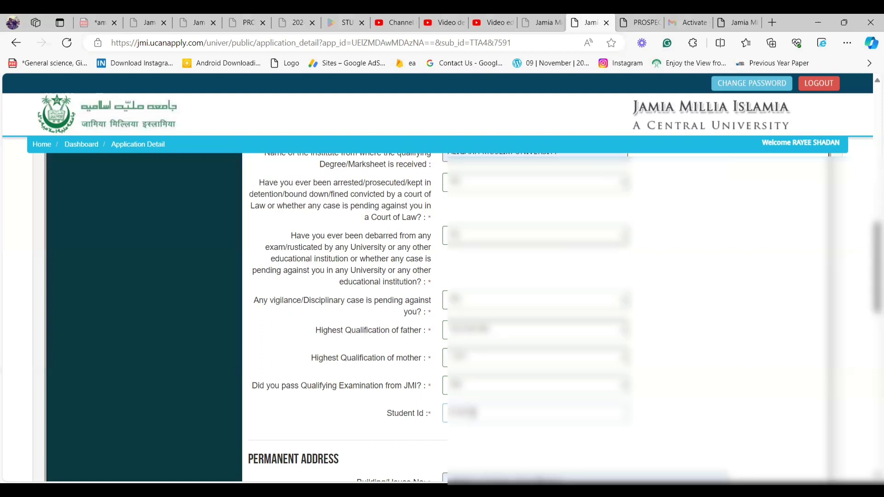
scroll(472, 413, "down", 1)
scroll(472, 414, "down", 1)
scroll(474, 416, "up", 3)
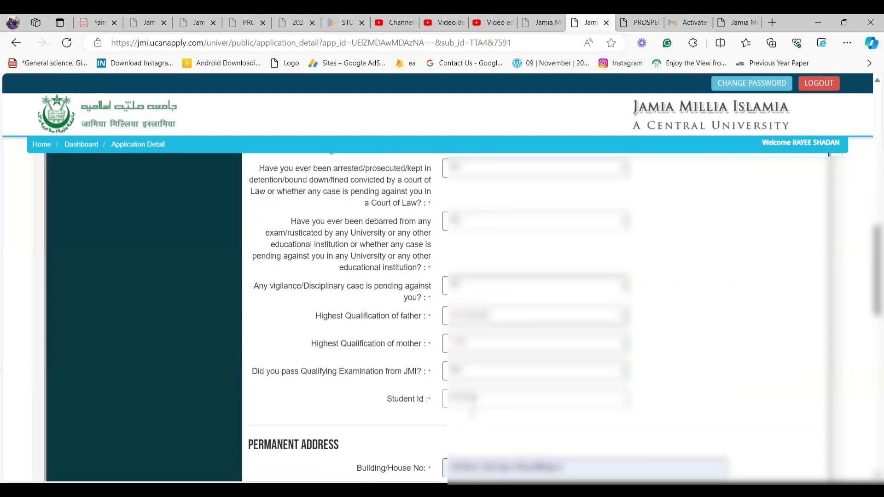
scroll(442, 317, "up", 1)
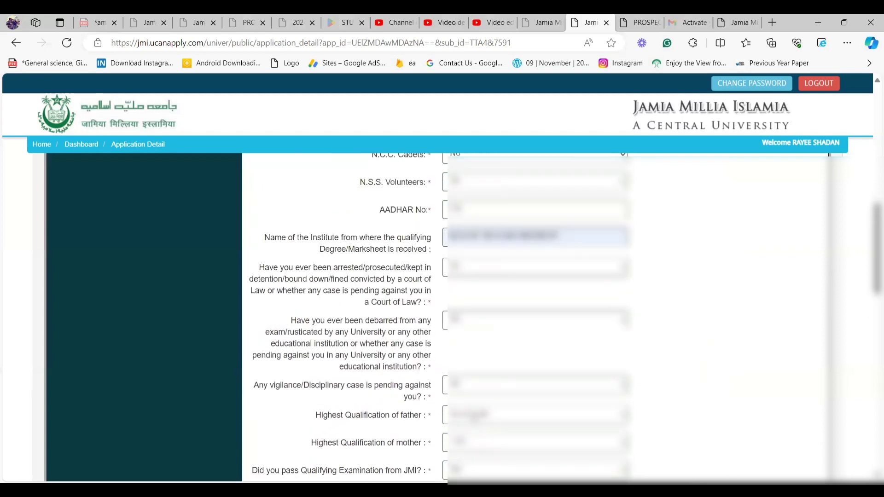
scroll(442, 318, "down", 15)
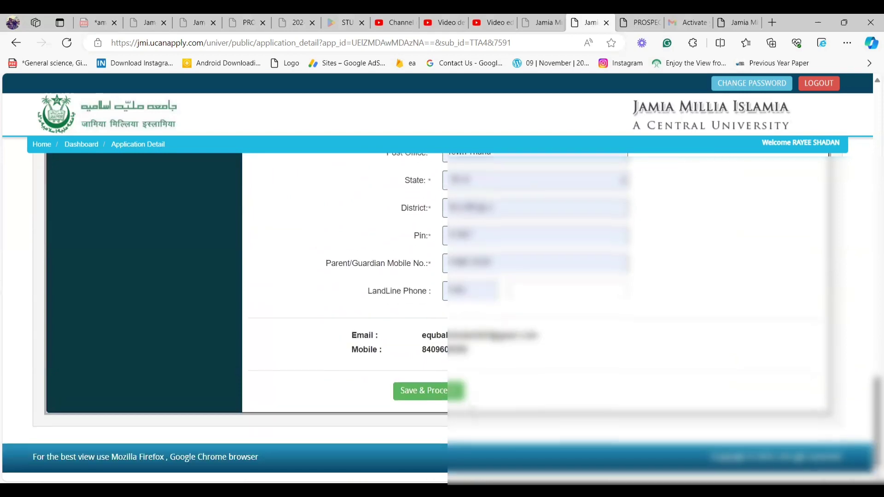
scroll(442, 318, "up", 1)
scroll(442, 318, "up", 12)
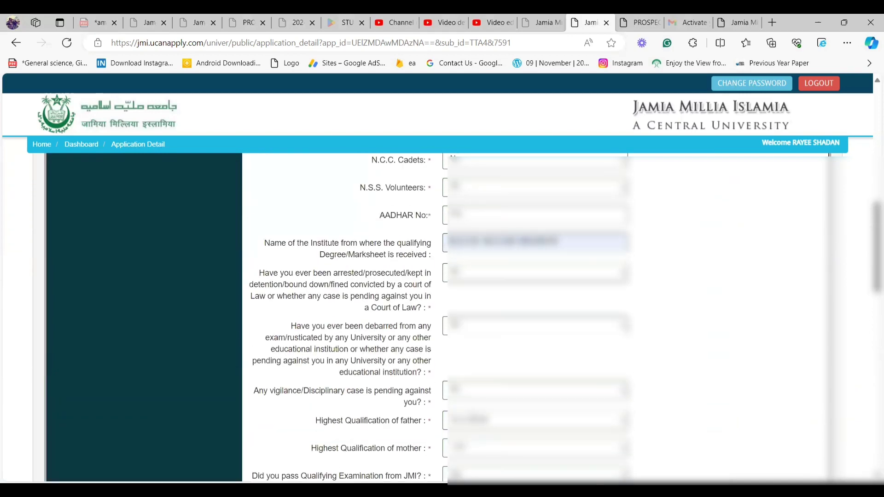
scroll(442, 318, "down", 13)
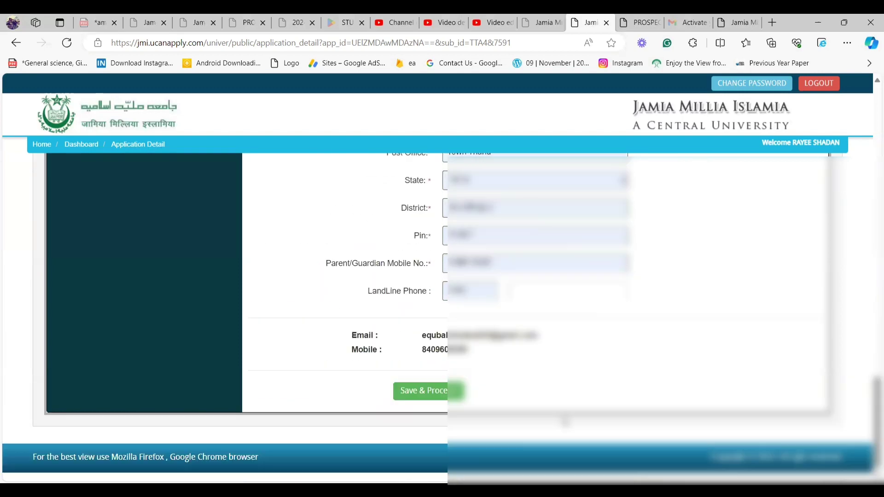
scroll(584, 362, "up", 15)
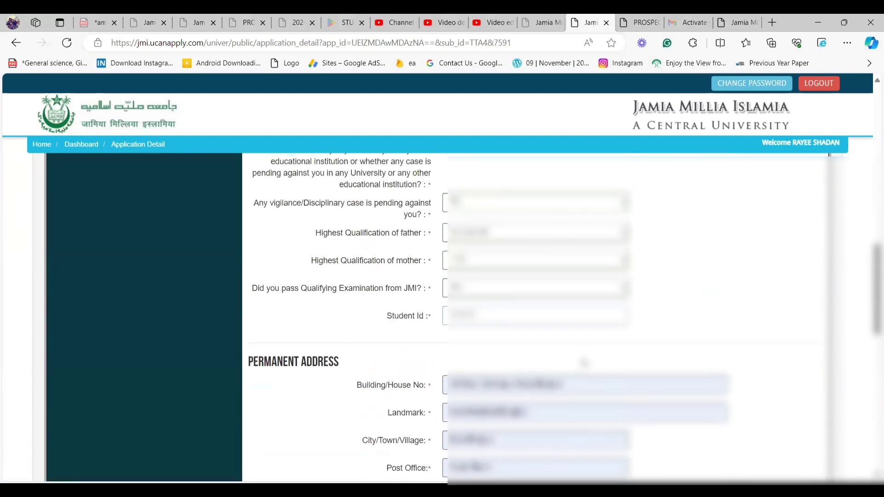
scroll(584, 362, "up", 3)
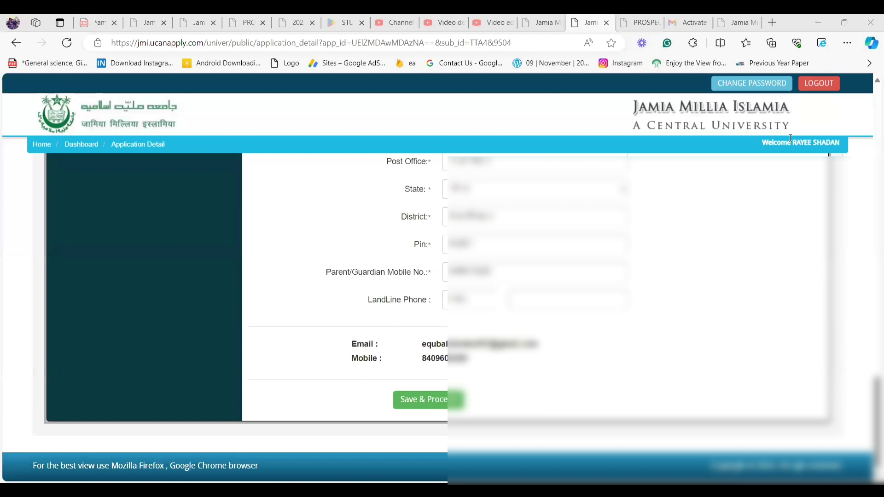
- Save the application details and move on to the photo and signature upload page
left_click(424, 404)
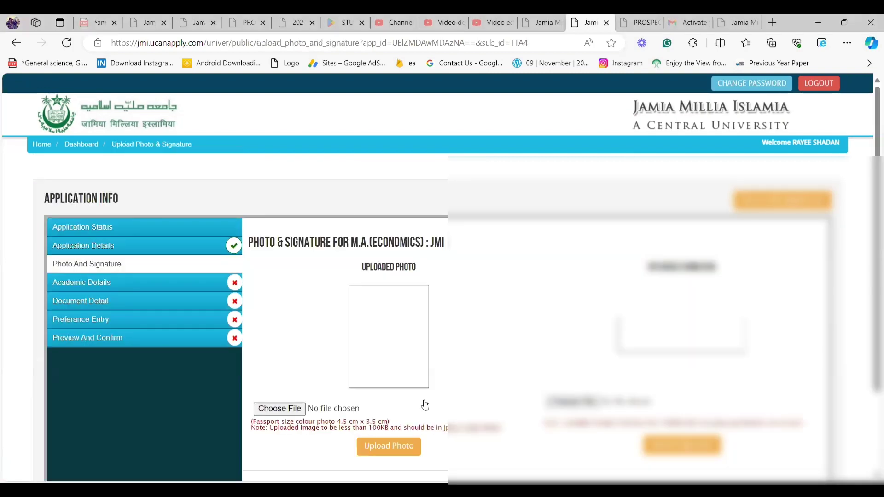
scroll(424, 404, "down", 2)
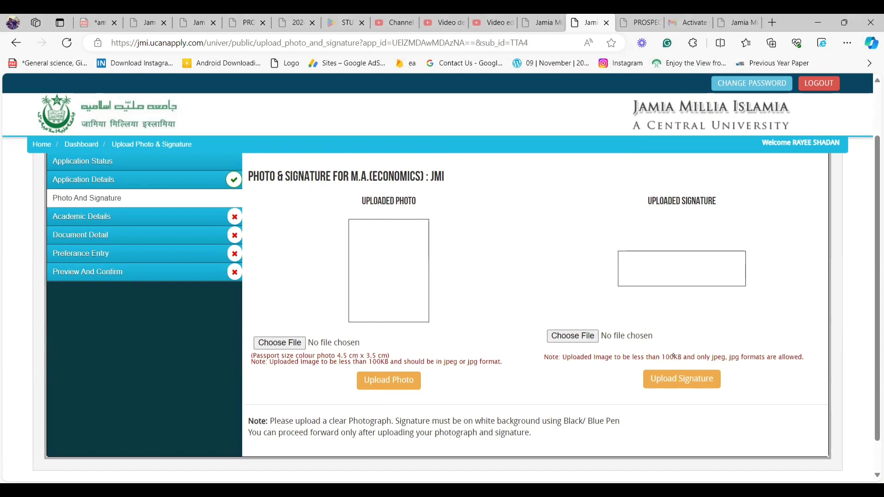
mouse_move(686, 201)
left_mouse_down()
mouse_move(741, 138)
mouse_move(815, 111)
mouse_move(853, 106)
mouse_move(852, 117)
mouse_move(860, 109)
left_mouse_up()
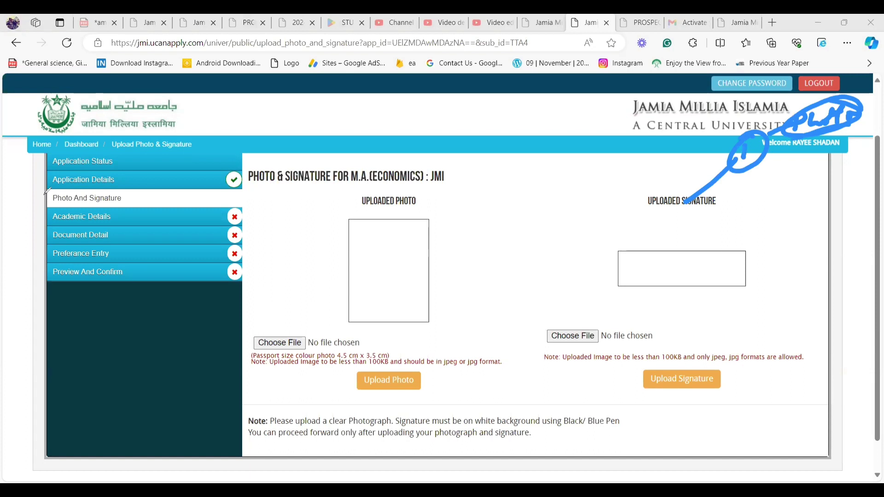
key("e")
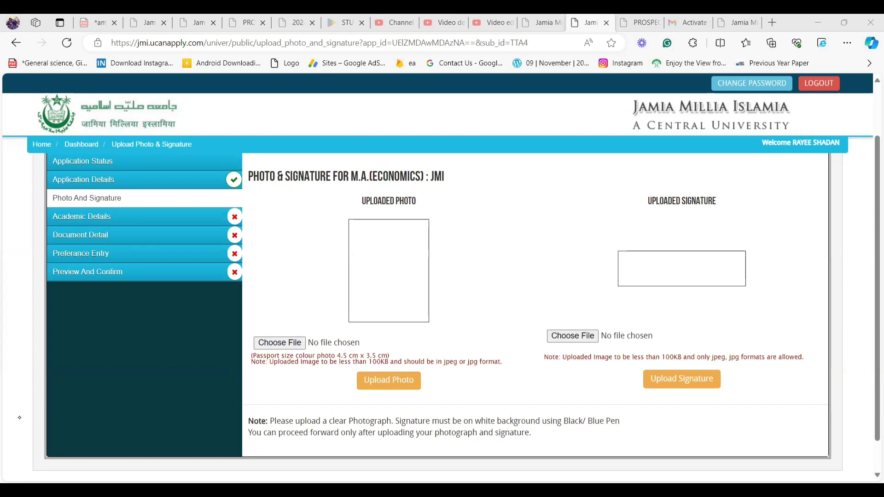
- Save the uploaded photo and signature and continue to Academic Details
scroll(19, 417, "down", 1)
scroll(676, 180, "up", 2)
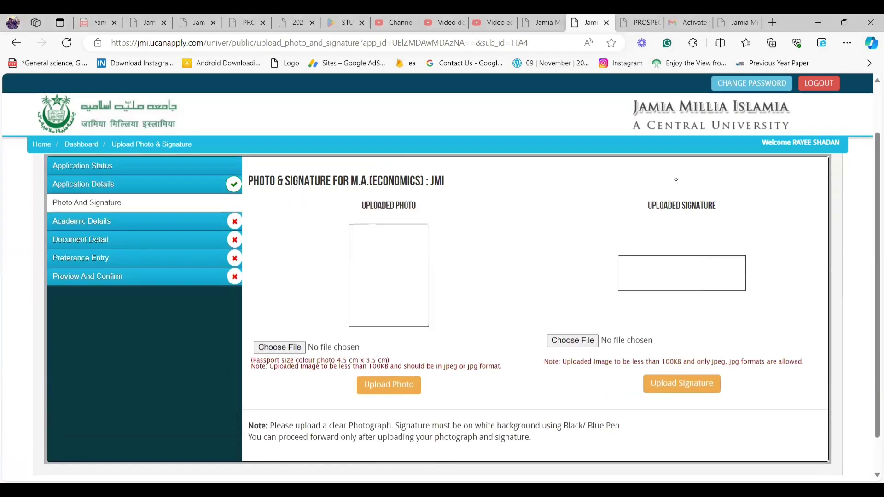
scroll(676, 180, "down", 1)
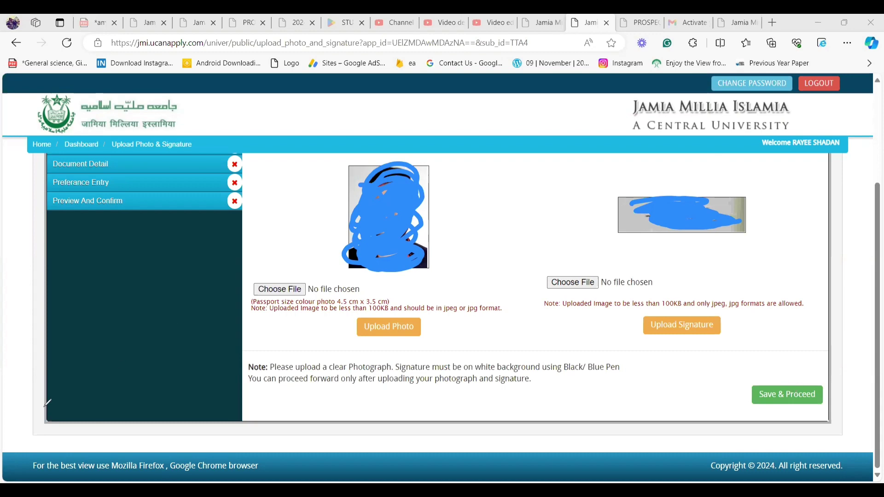
key("Tab")
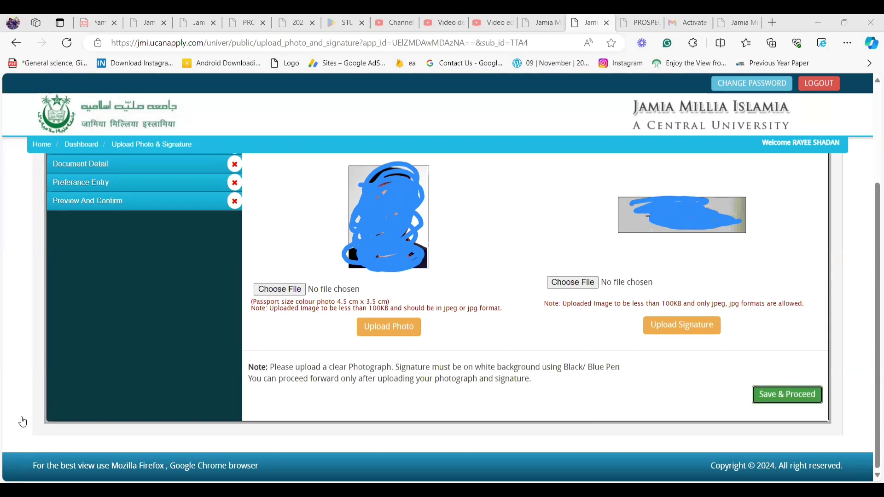
key("Return")
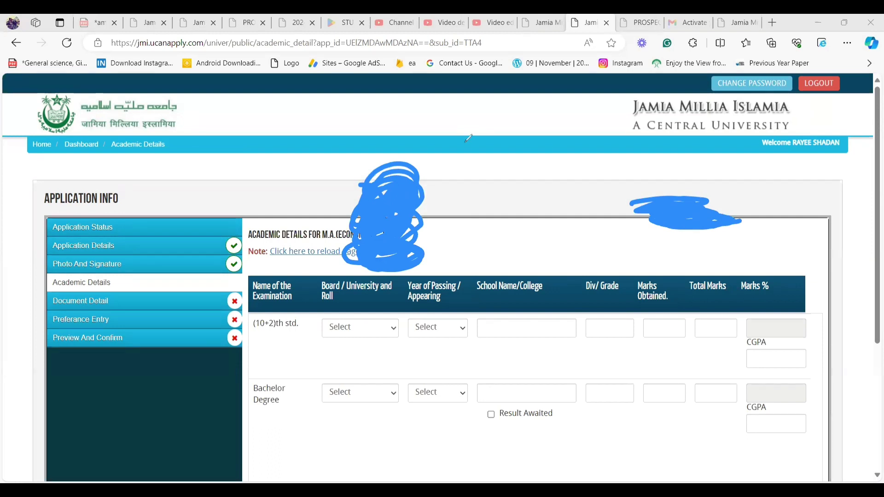
- Set the (10+2) row's board to Central Board of Secondary Education and passing year to 2016
left_click(385, 200)
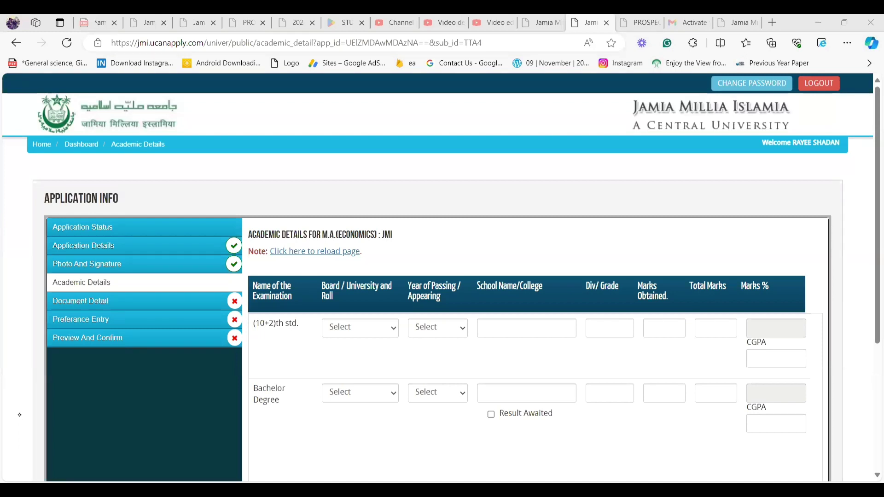
scroll(19, 415, "down", 1)
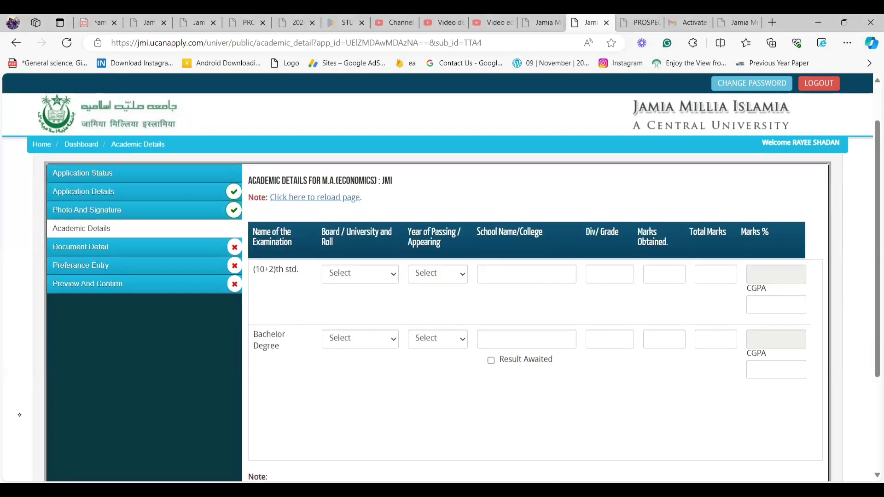
key("alt+Down")
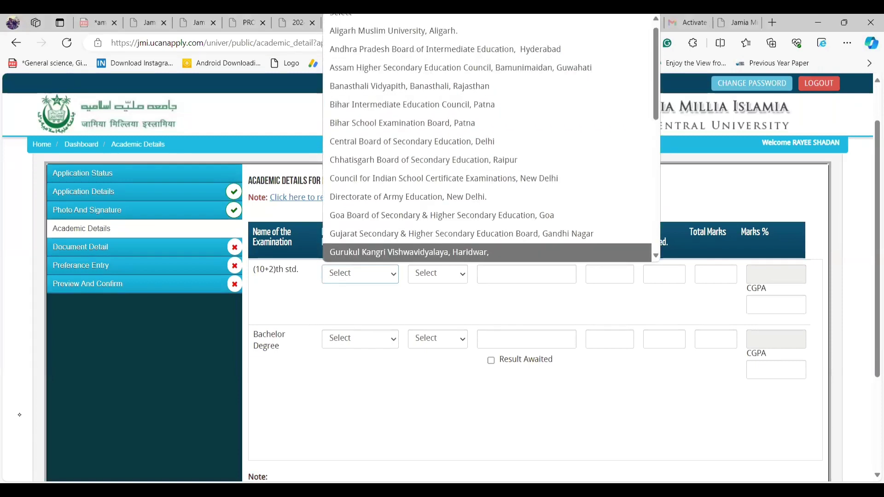
key("Return")
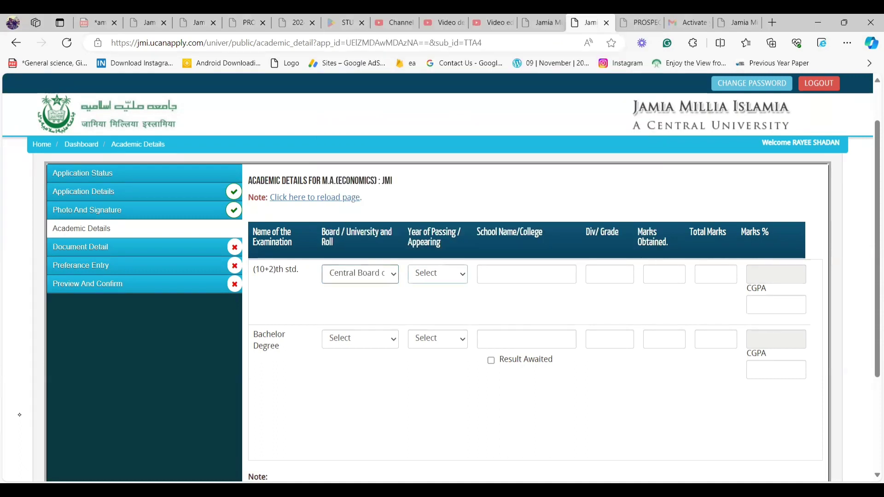
key("alt+Down")
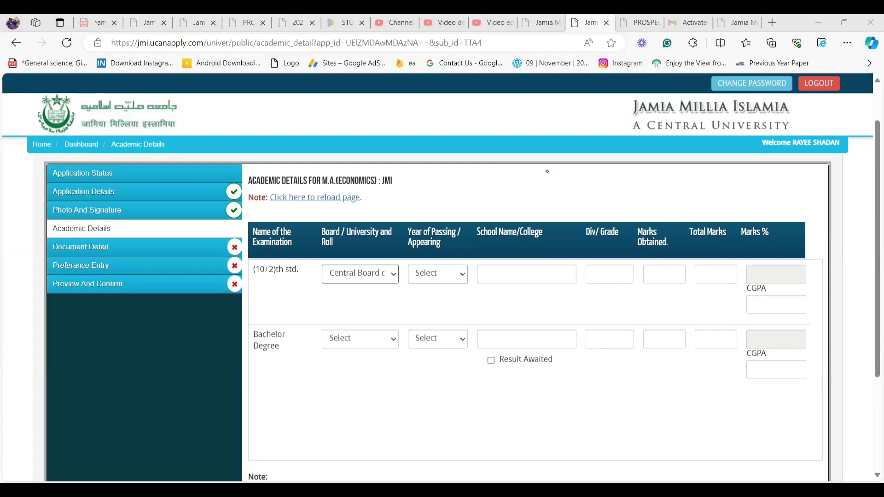
key("alt+Down")
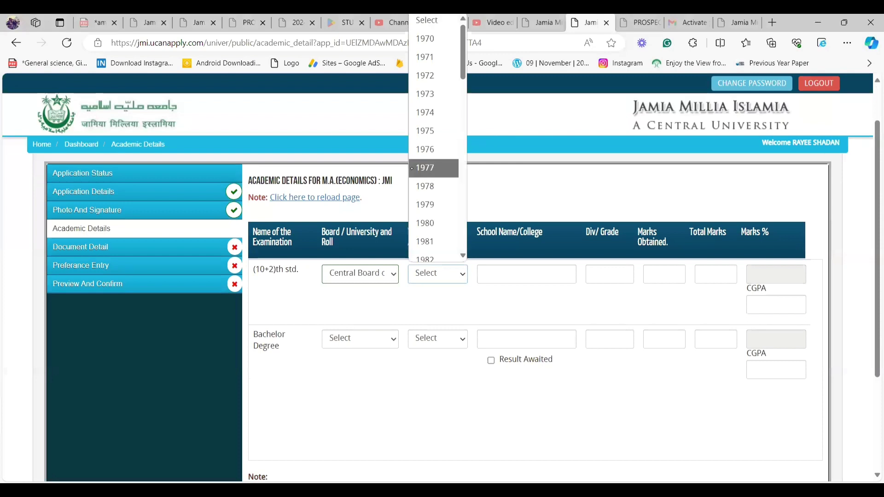
scroll(412, 169, "down", 10)
scroll(412, 168, "down", 2)
scroll(423, 167, "up", 2)
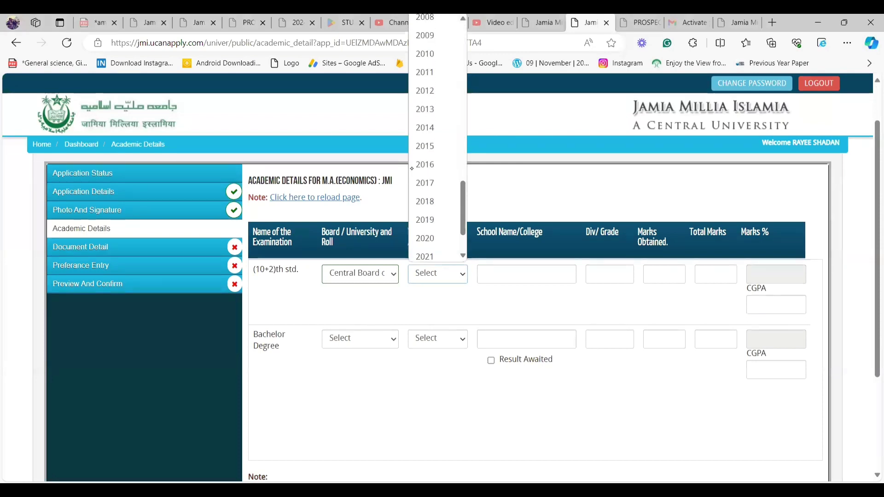
key("Return")
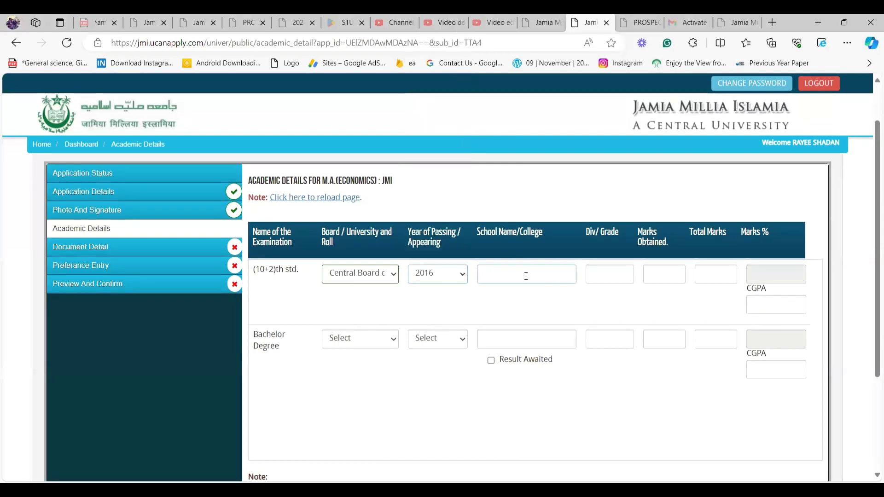
- Fill the school from the saved DELHI PUBLIC SCHOOL entry and prefix it with 'S S'
left_click(526, 276)
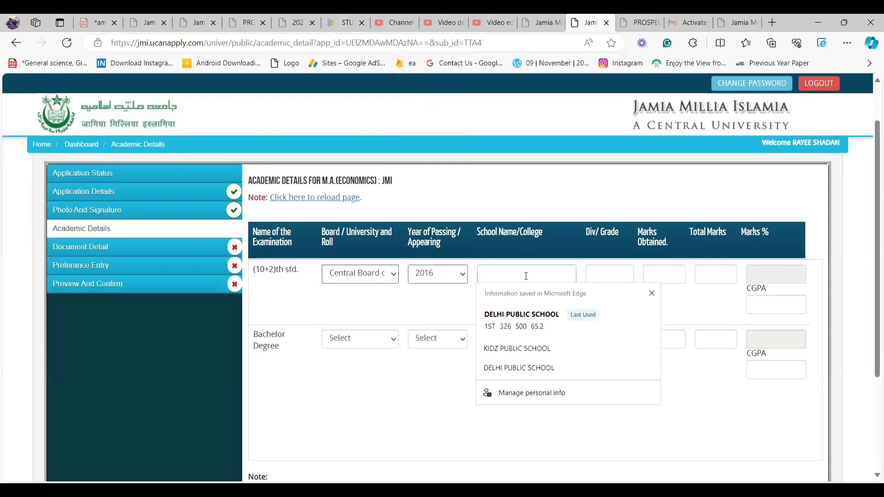
left_click(521, 315)
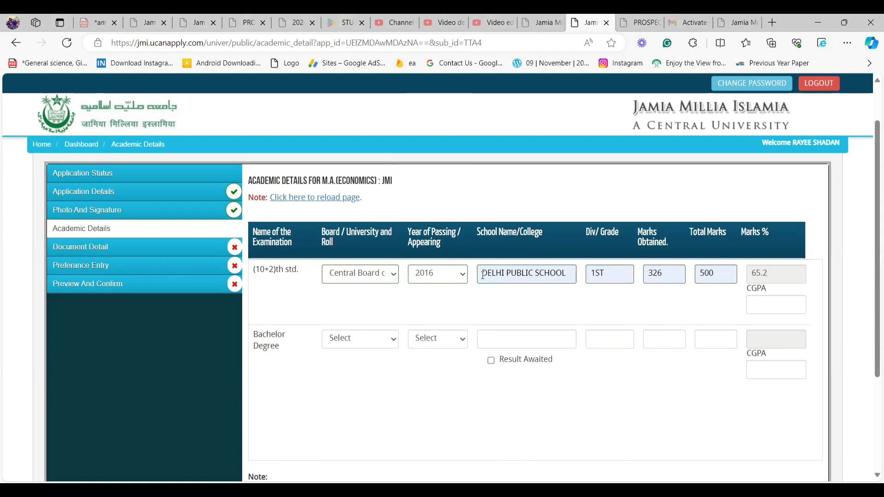
left_click(483, 275)
type("S S")
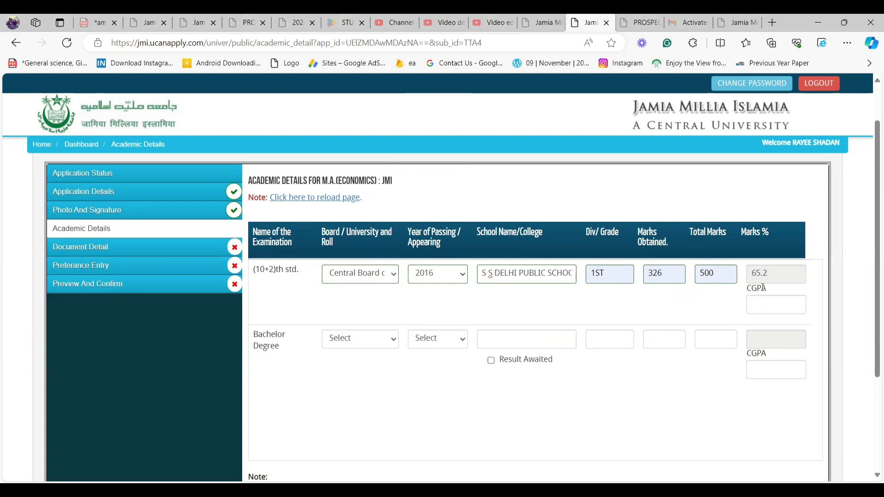
- Choose Aligarh Muslim University and passing year 2019 for the Bachelor Degree row
left_click(351, 341)
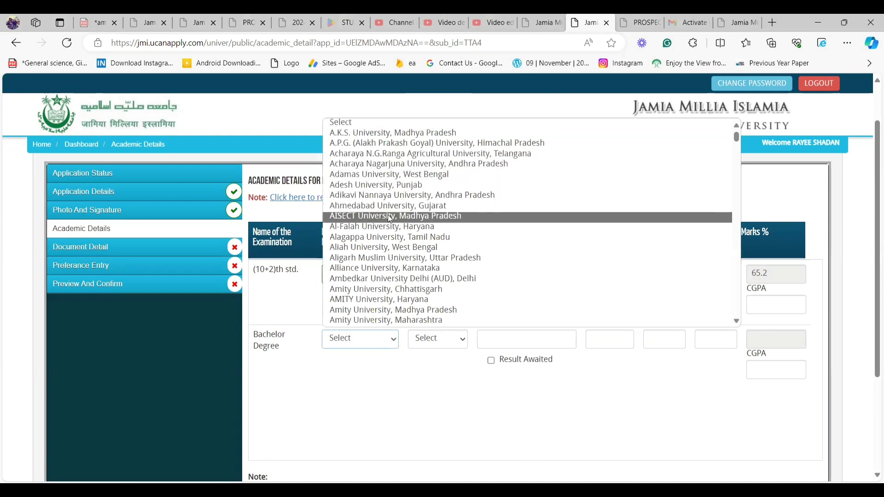
left_click(391, 258)
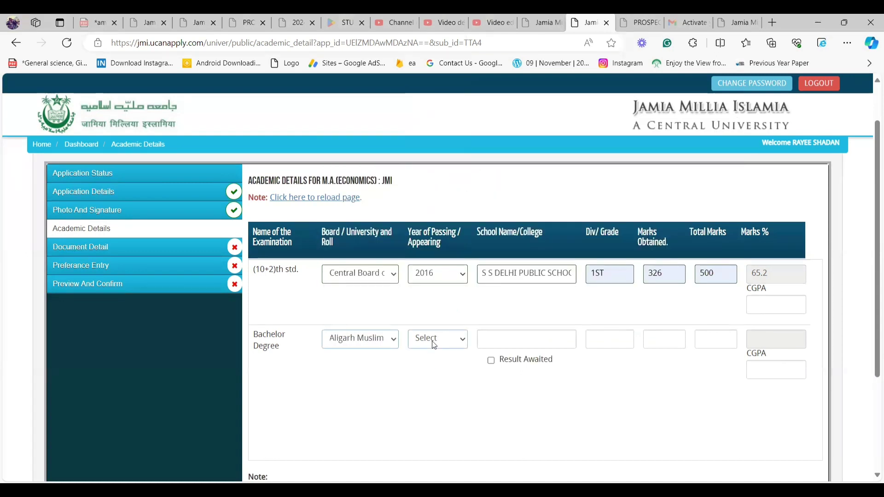
left_click(434, 345)
scroll(427, 238, "down", 10)
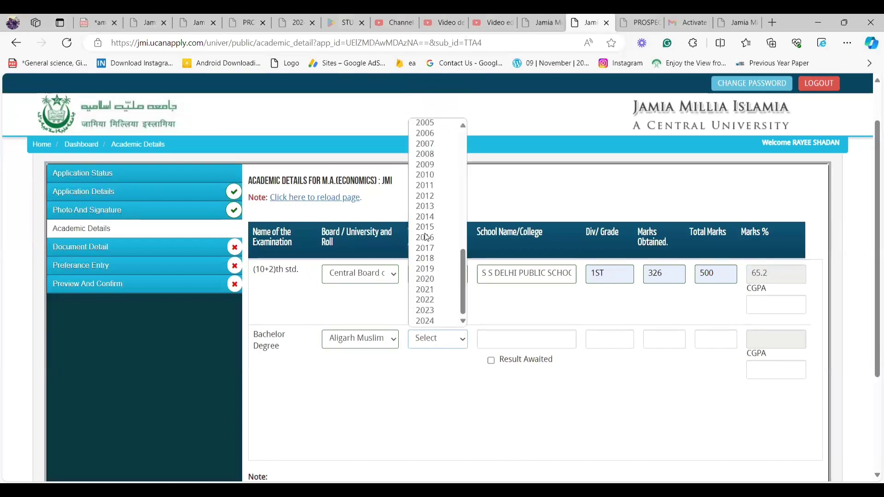
left_click(431, 271)
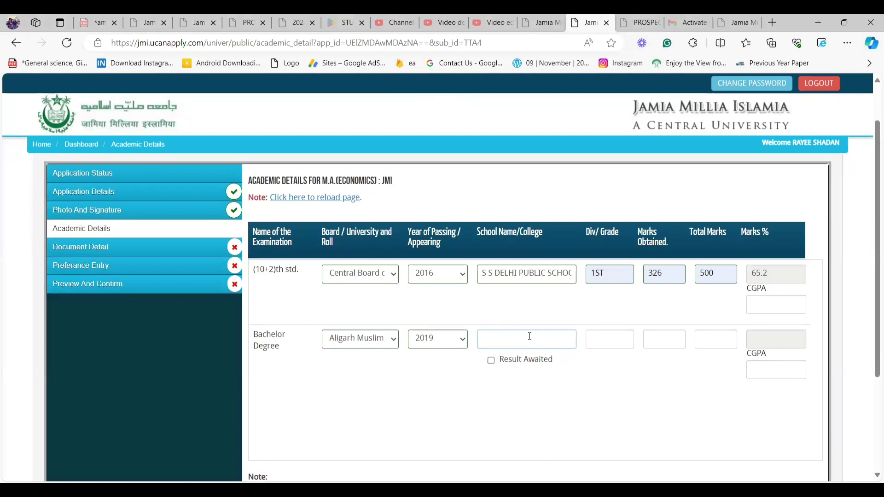
- Enter Aligarh Muslim University as the Bachelor college name
type("Al")
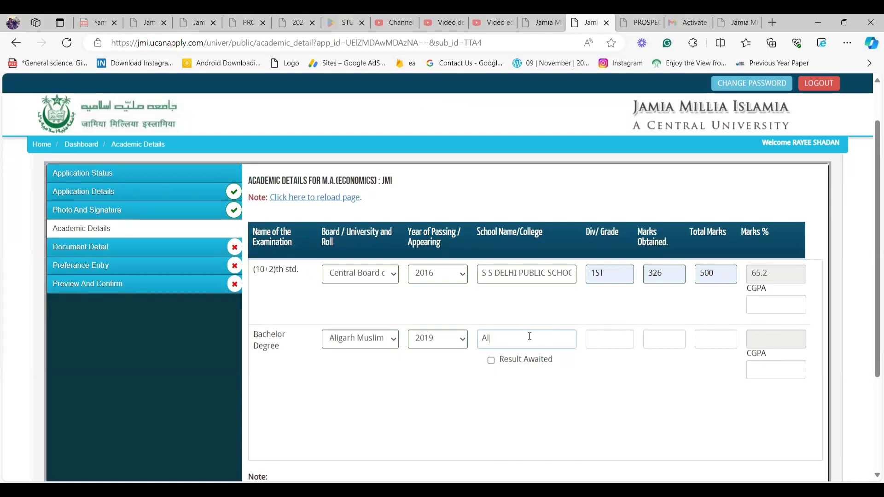
type("igarh")
type(" Mus")
key("BackSpace")
key("BackSpace")
type("sl")
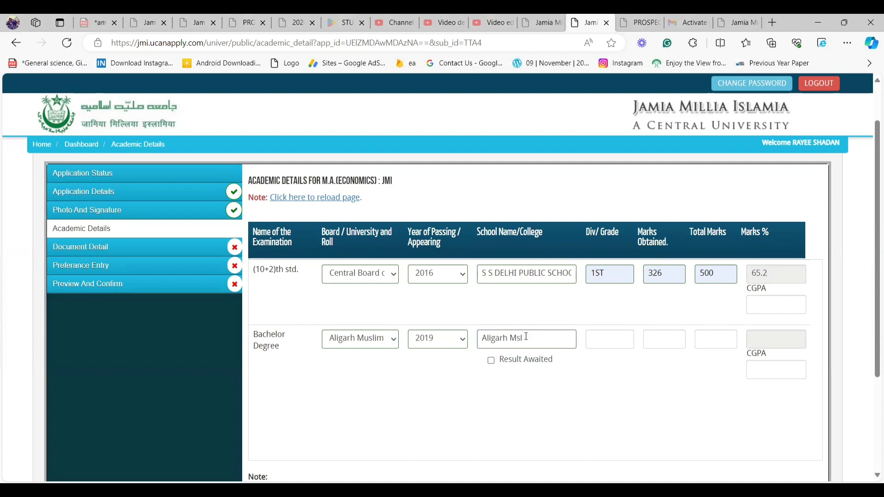
key("BackSpace")
key("BackSpace")
type("uslim ")
type("n")
key("BackSpace")
type("u")
type("niversiy")
key("BackSpace")
type("ty")
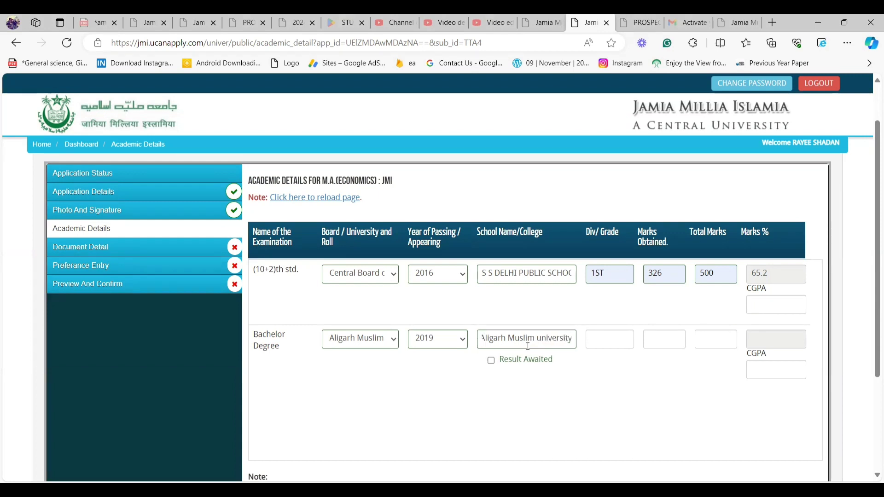
- Enter 1st as the Bachelor division and 6.97 as the CGPA
left_click(600, 341)
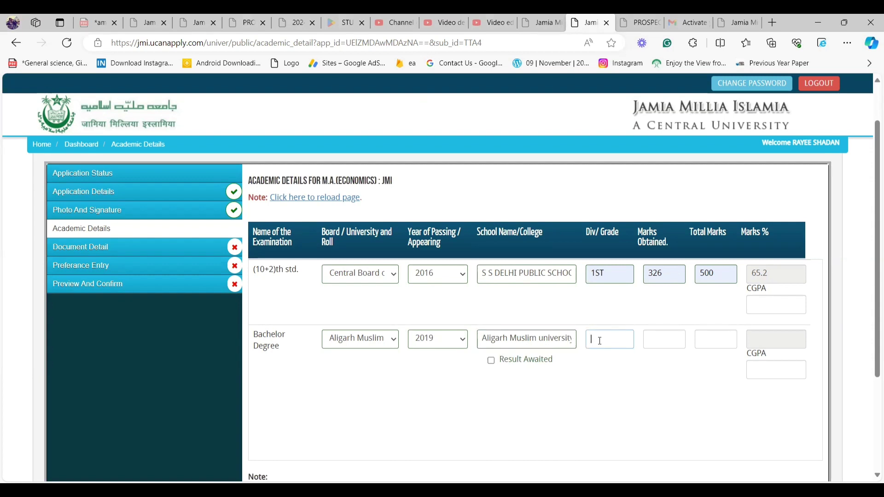
type("1s")
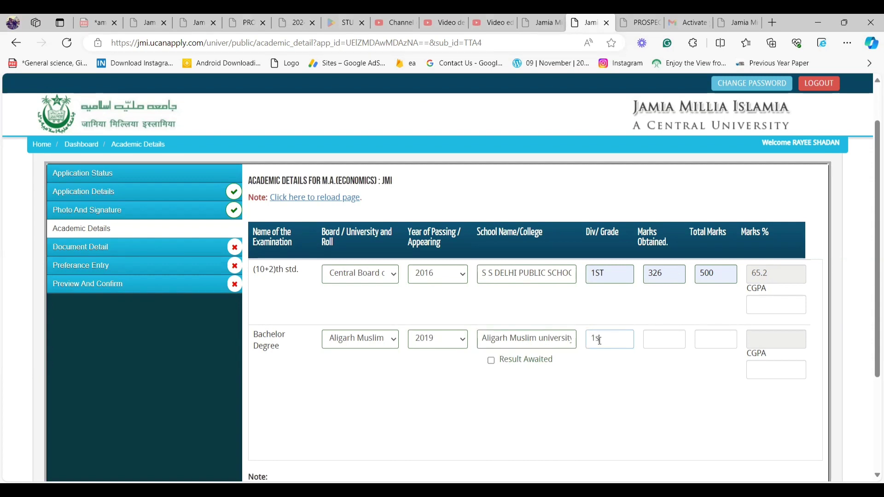
type("t")
left_click(663, 340)
left_click(768, 346)
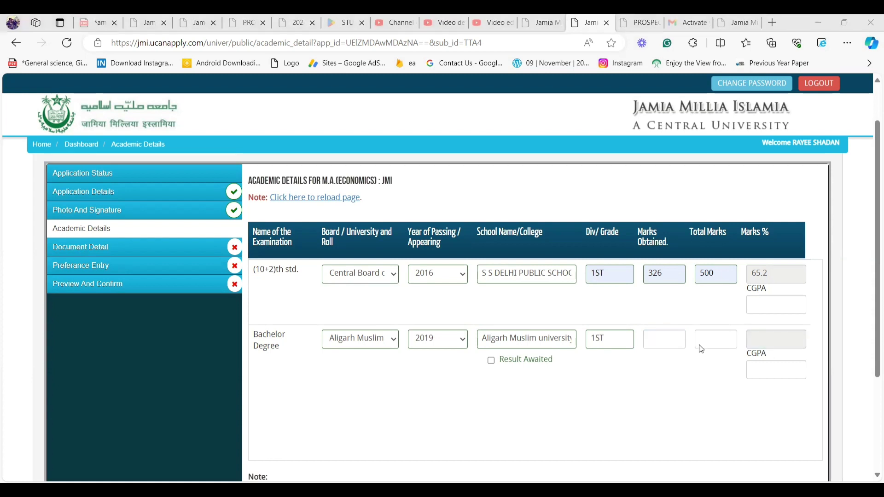
left_click(758, 365)
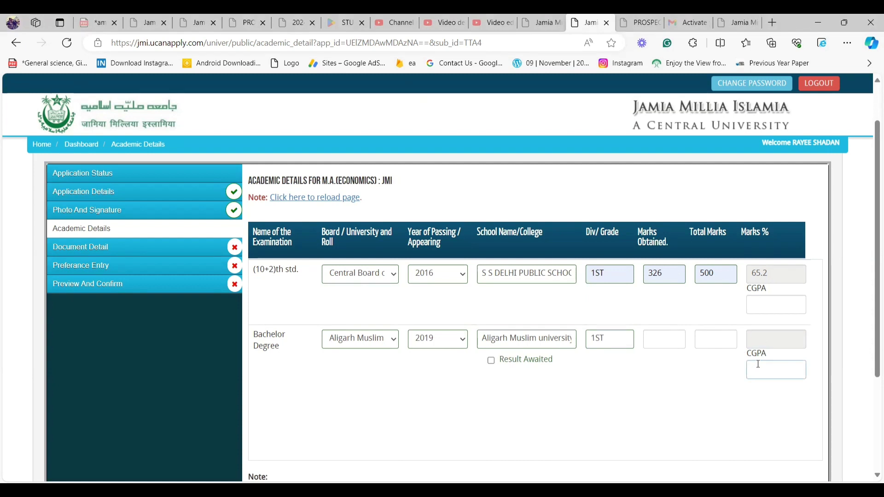
type("6.97")
scroll(759, 365, "down", 2)
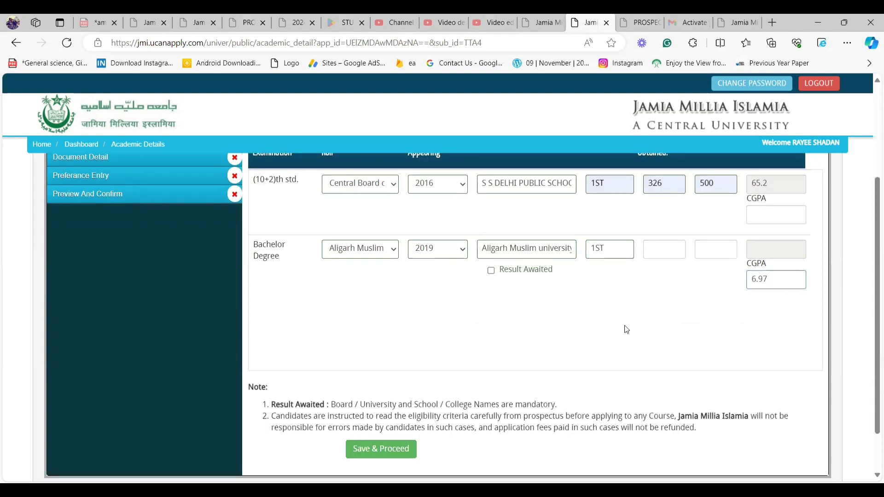
- Save and confirm the academic details, then reopen Academic Details from the sidebar
left_click(380, 453)
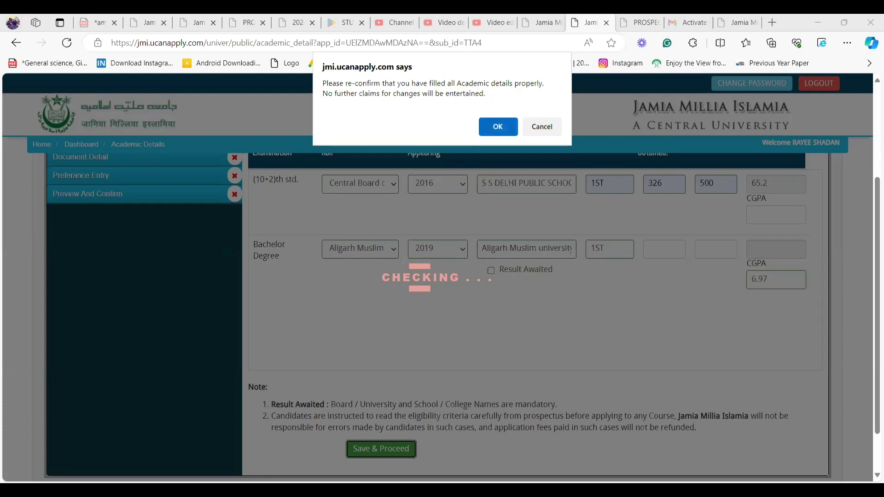
key("Return")
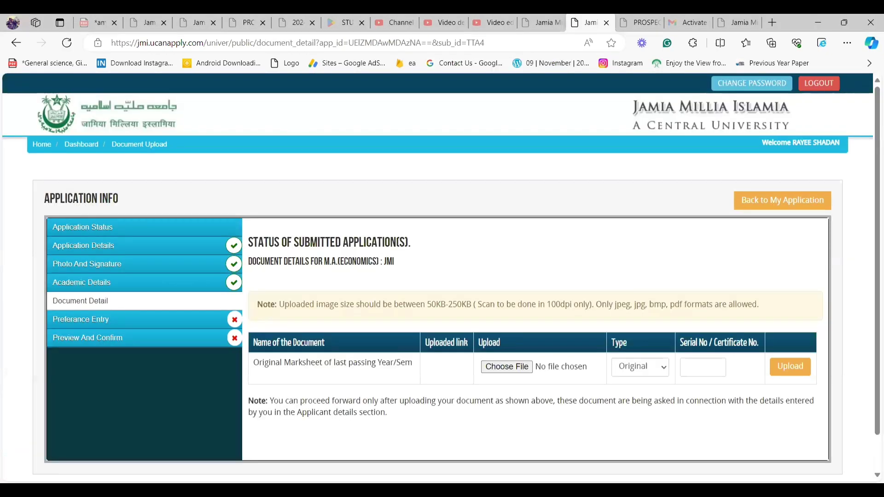
left_click(82, 282)
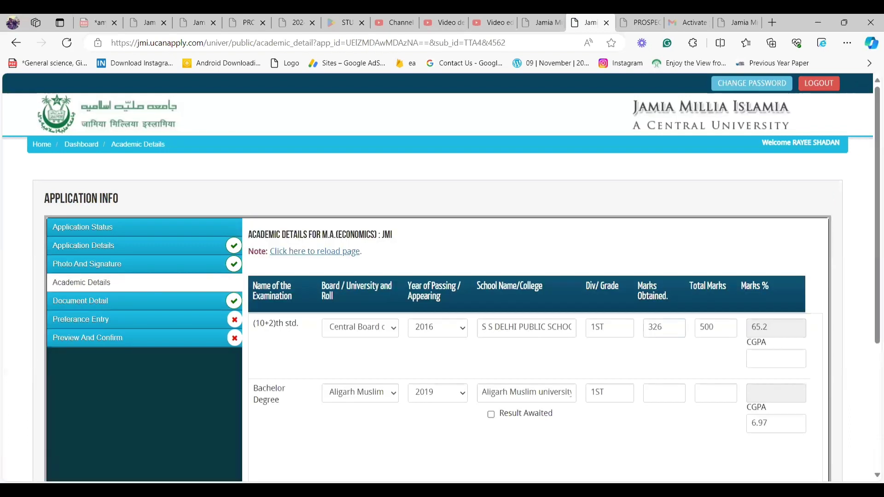
- Record Bachelor marks obtained 6.97 out of total 10, then go to Document Detail
left_click(663, 393)
scroll(441, 276, "down", 1)
scroll(441, 276, "down", 2)
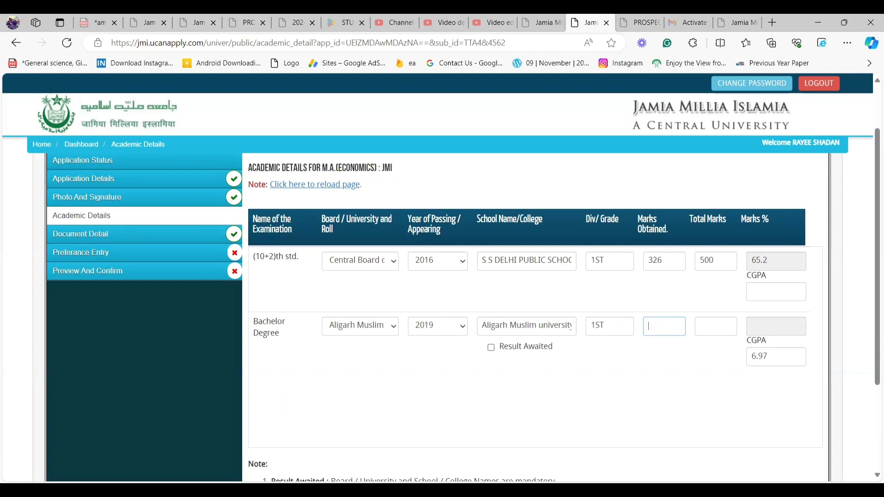
type("6.97")
left_click(709, 324)
type("10")
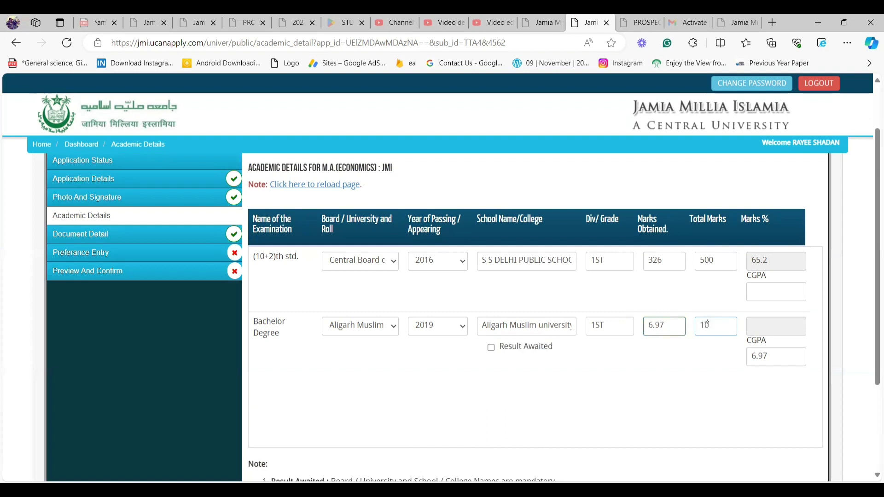
key("Tab")
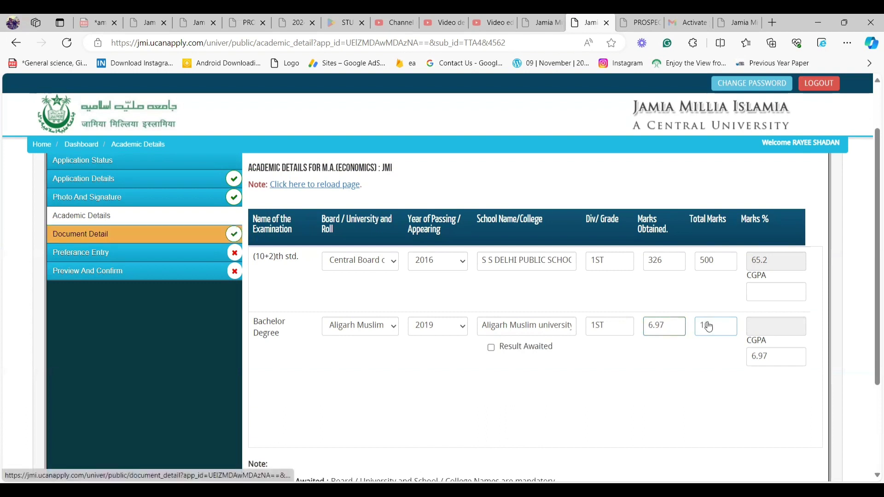
key("Return")
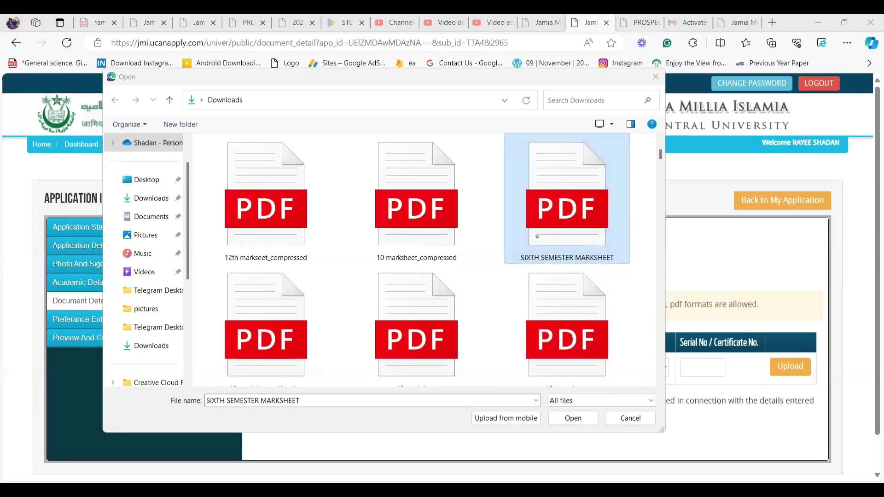
- Select the SIXTH SEMESTER MARKSHEET file, attempt the upload and dismiss the missing-fields error
left_click(576, 421)
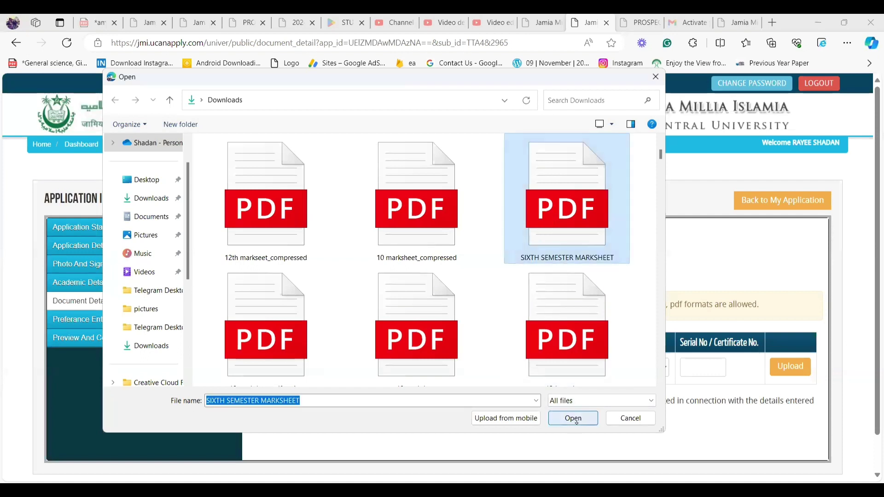
left_click(575, 420)
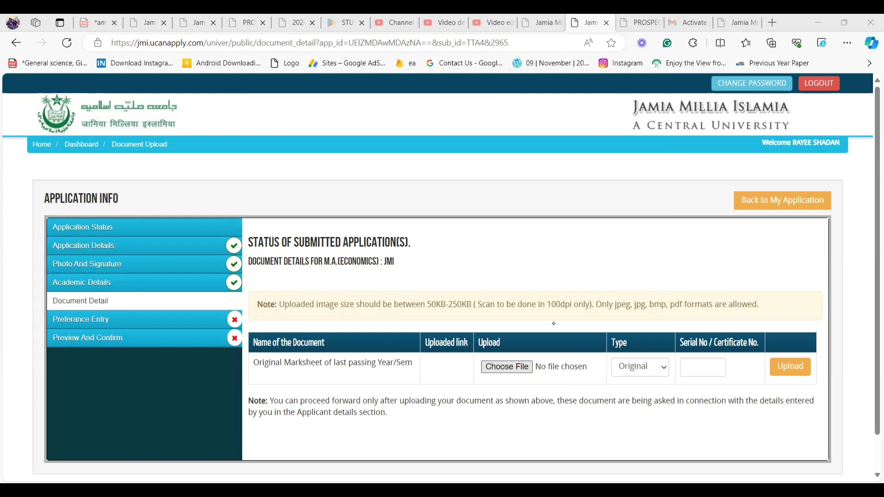
double_click(555, 272)
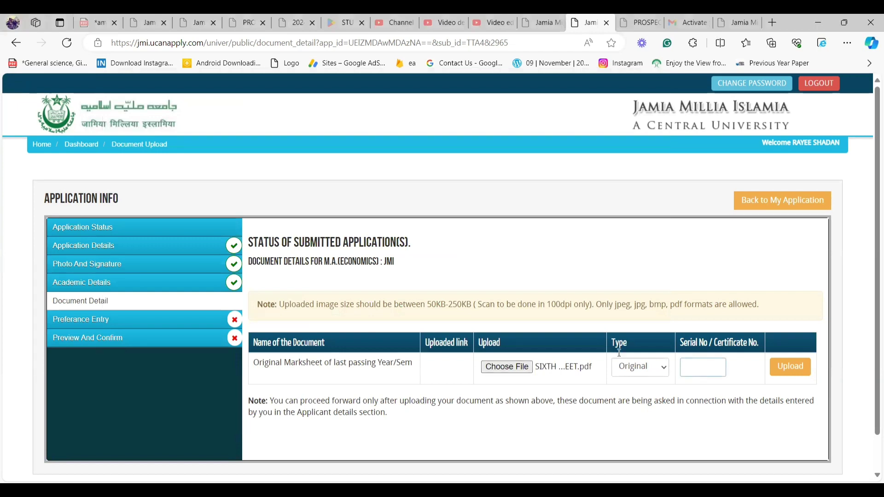
key("Down")
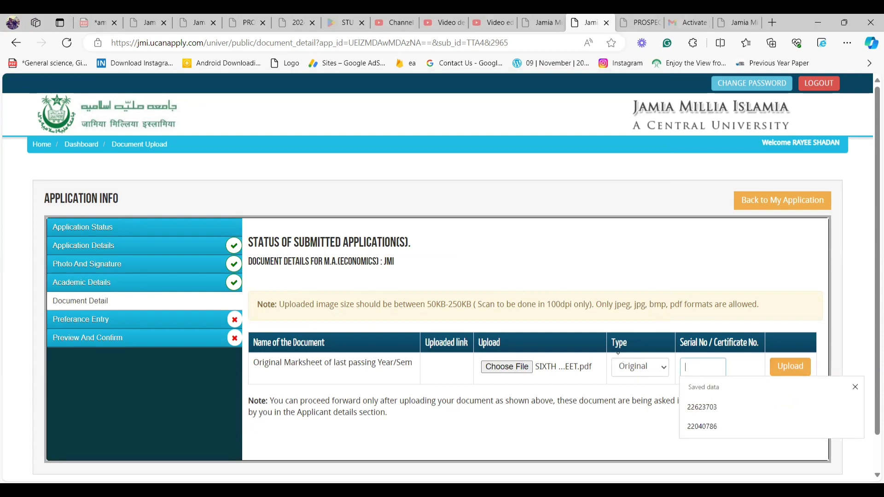
key("Tab")
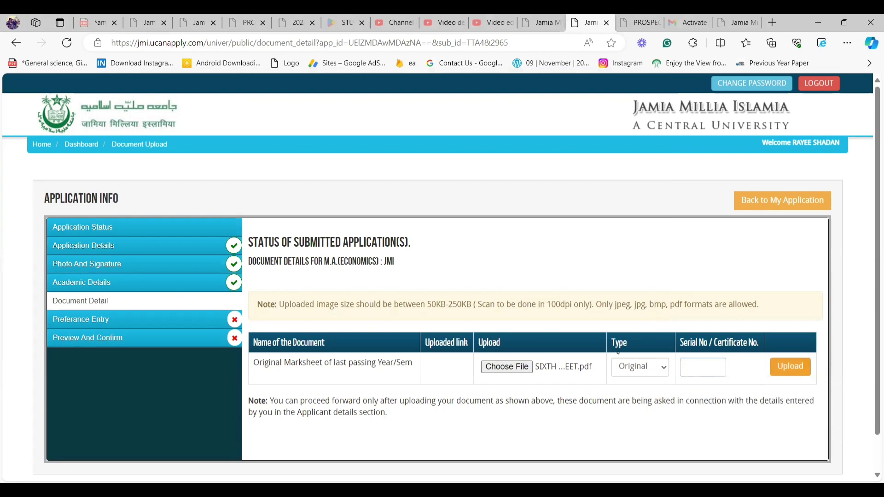
key("Return")
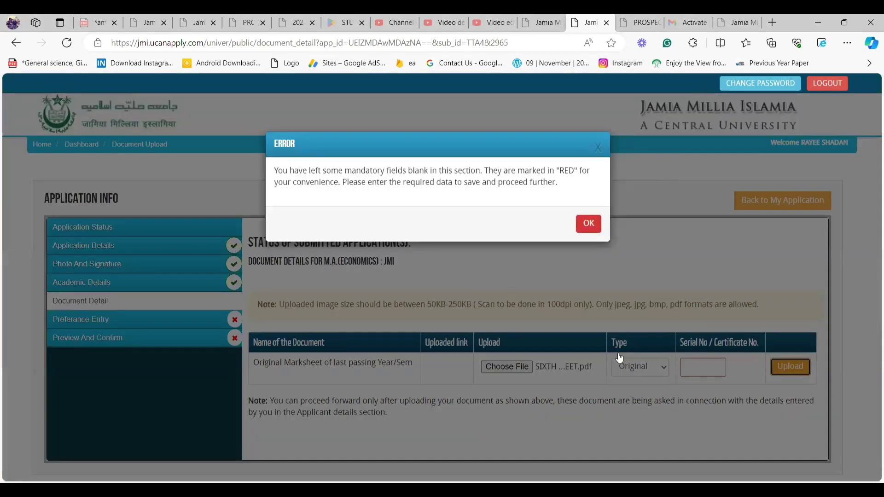
key("Return")
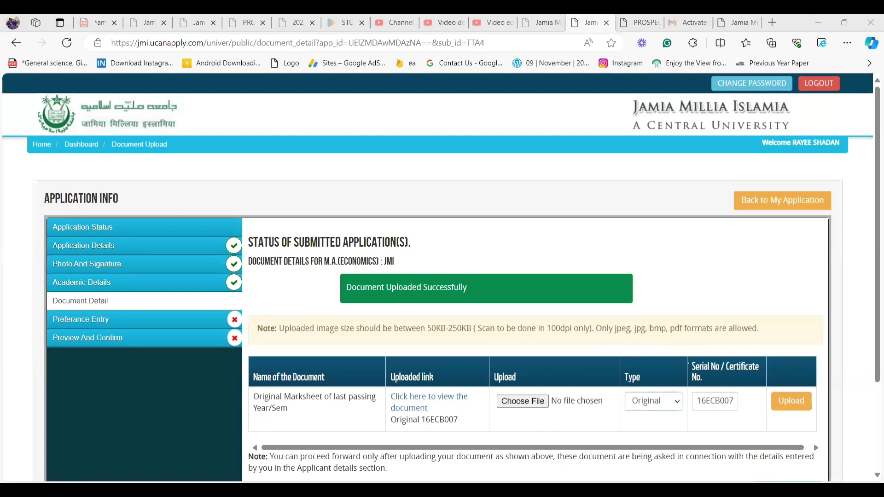
scroll(688, 363, "down", 1)
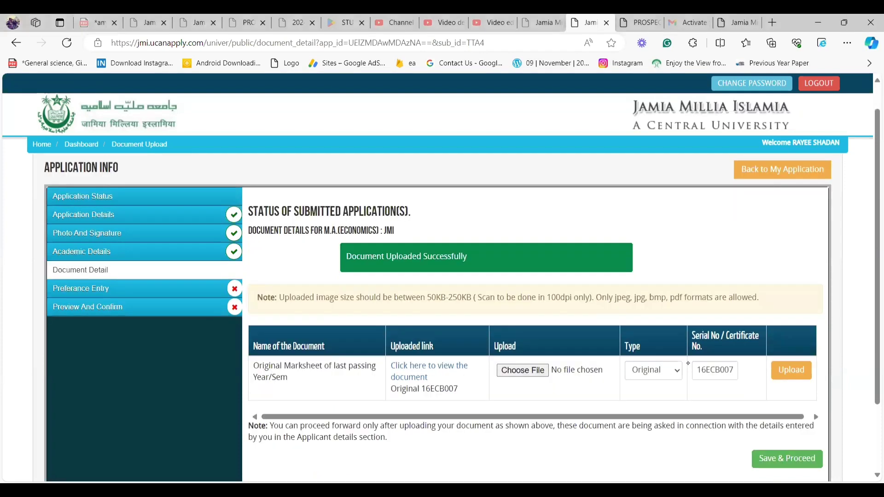
scroll(688, 363, "down", 1)
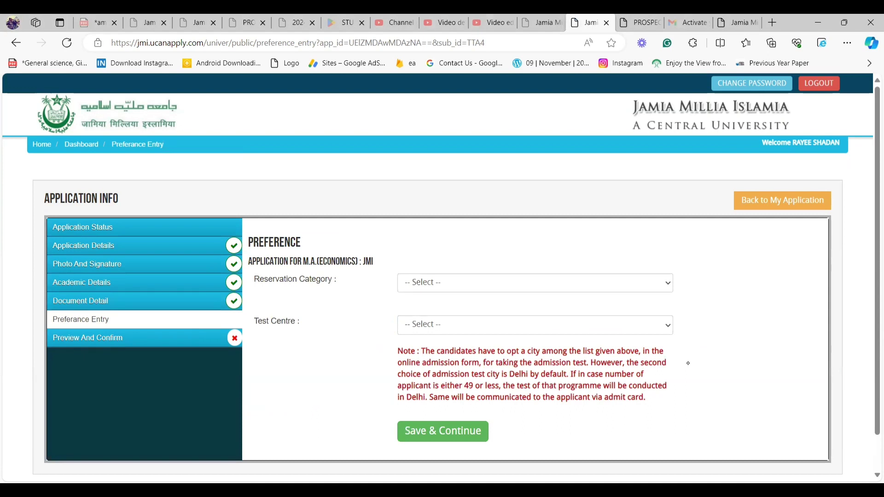
- Browse the Reservation Category list and select Muslim
key("alt+Down")
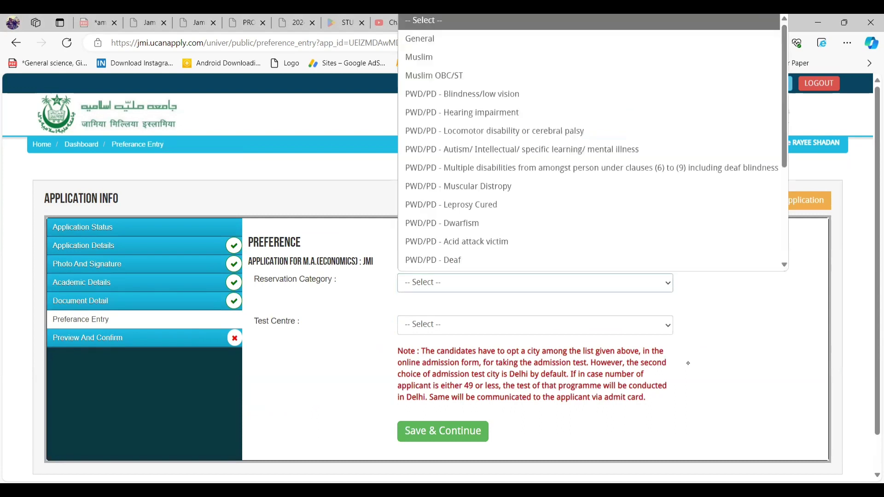
key("End")
key("Up")
key("Up")
key("Up")
key("Up")
key("Up")
key("Up")
key("Up")
key("Up")
key("Up")
key("Up")
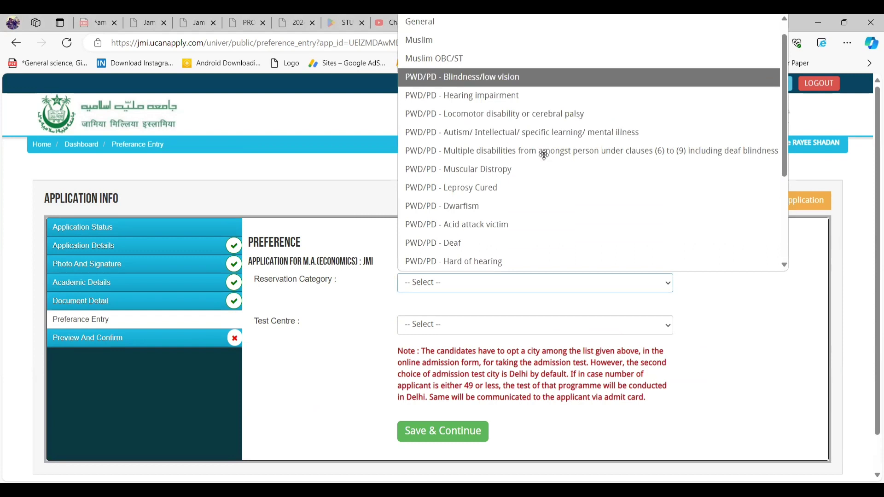
key("Down")
key("Down")
key("Down")
key("Down")
key("Down")
key("Down")
key("Down")
key("Down")
key("Down")
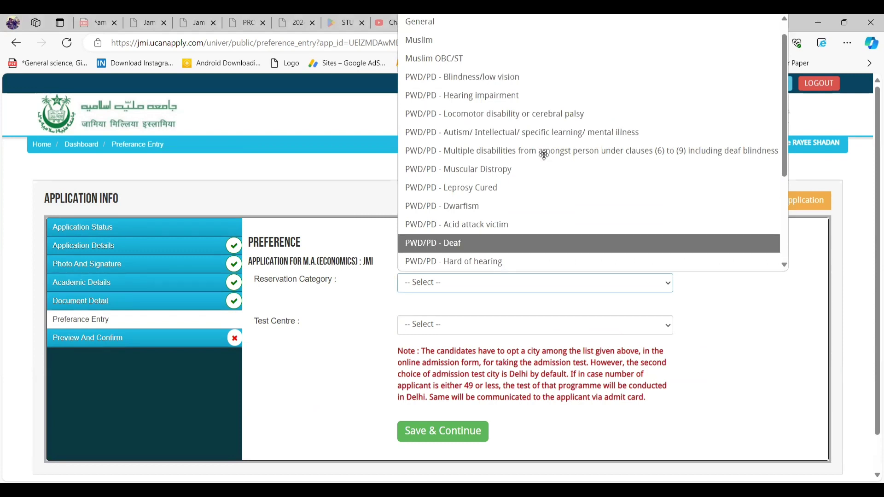
key("Up")
key("Up")
key("Up")
key("Up")
key("Up")
key("Up")
key("Down")
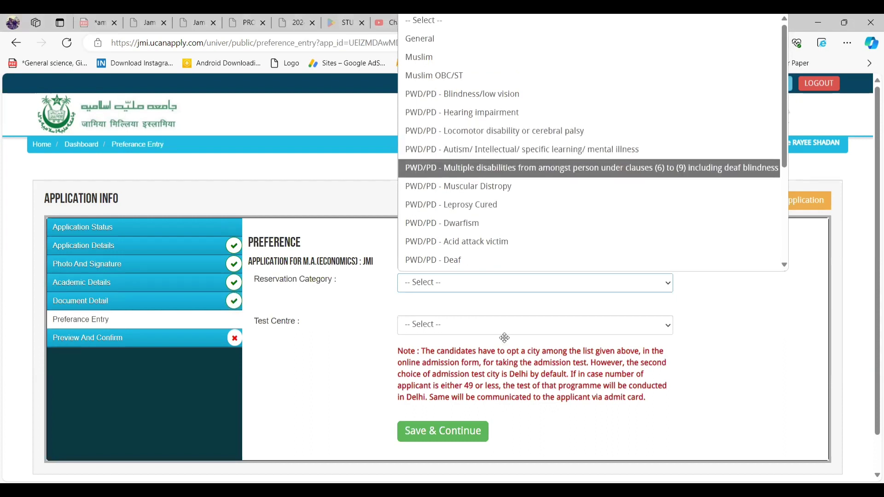
key("Up")
key("Up")
key("Up")
key("Up")
key("Up")
key("Up")
key("Up")
key("Down")
key("Down")
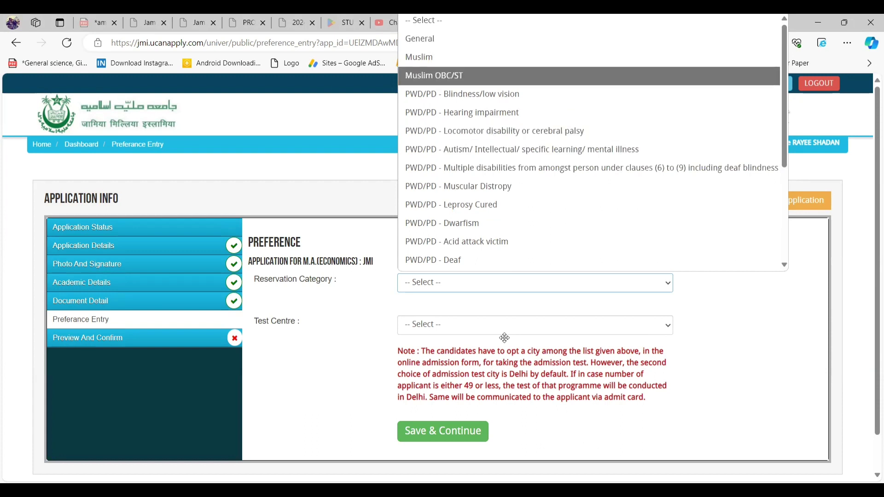
key("Down")
key("Down")
key("Down")
key("Down")
key("Down")
key("Down")
key("Down")
key("Down")
key("Down")
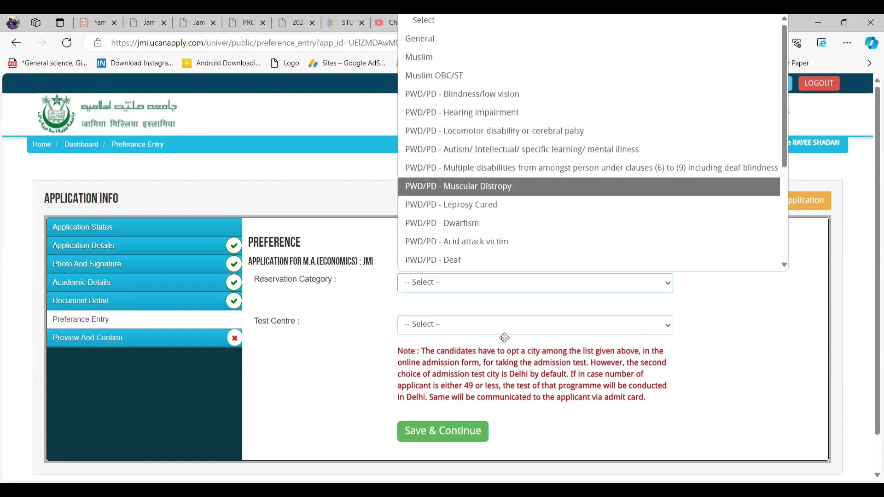
key("Up")
key("Up")
key("Up")
key("Up")
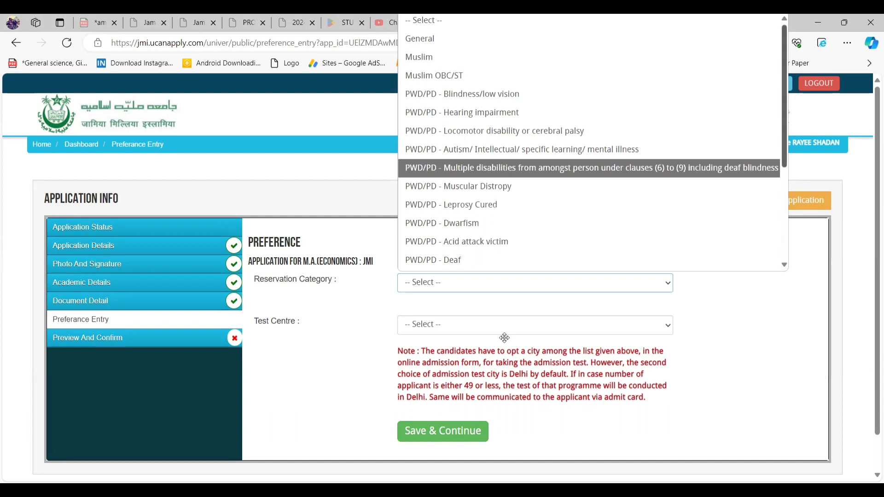
key("Down")
key("Down")
key("Down")
key("Down")
key("Down")
key("Down")
key("Down")
key("Down")
key("Down")
key("Down")
key("Down")
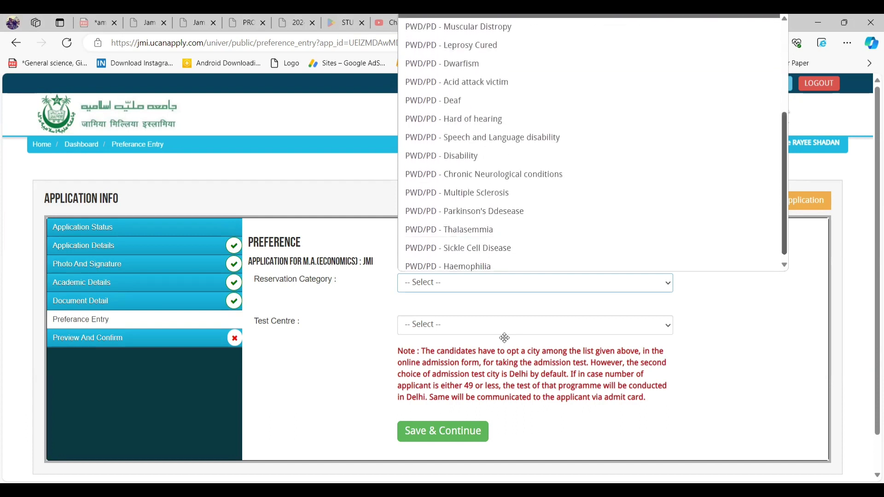
key("Up")
key("Down")
key("Down")
key("Down")
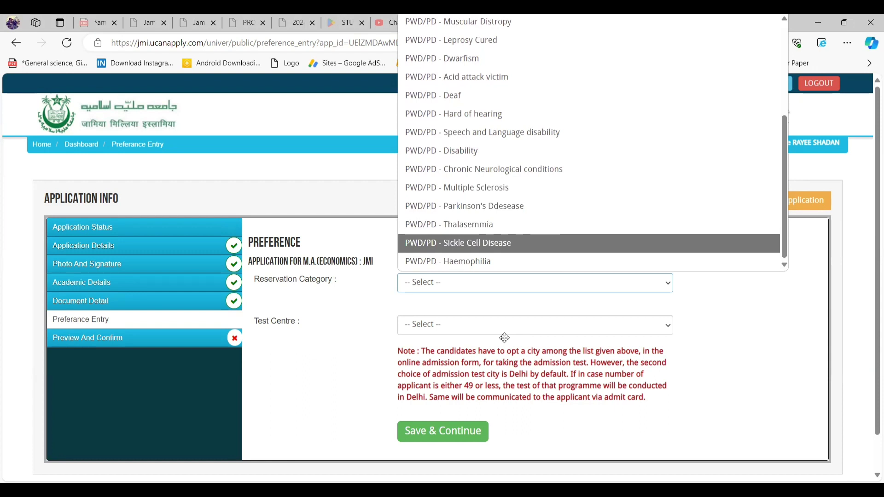
key("Up")
key("Up")
key("Up")
key("Up")
key("Up")
key("Up")
key("Up")
key("Up")
key("Up")
key("Up")
key("Up")
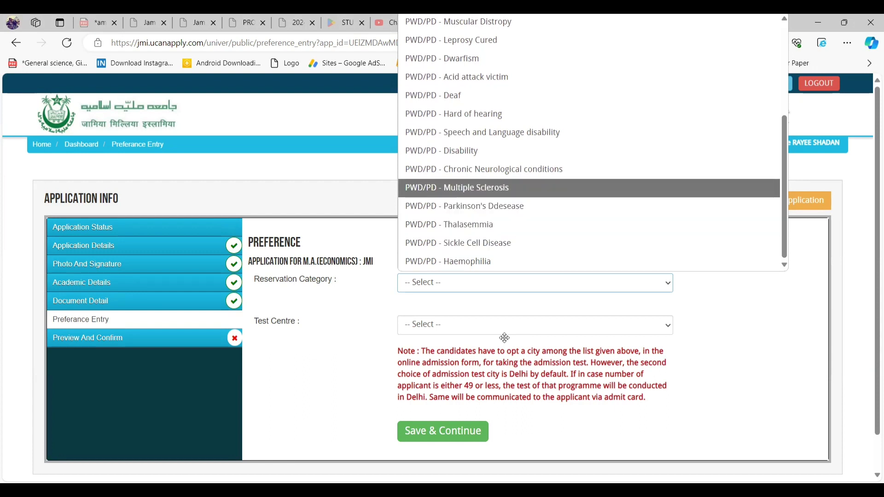
key("Down")
key("Down")
key("Down")
key("Down")
key("Down")
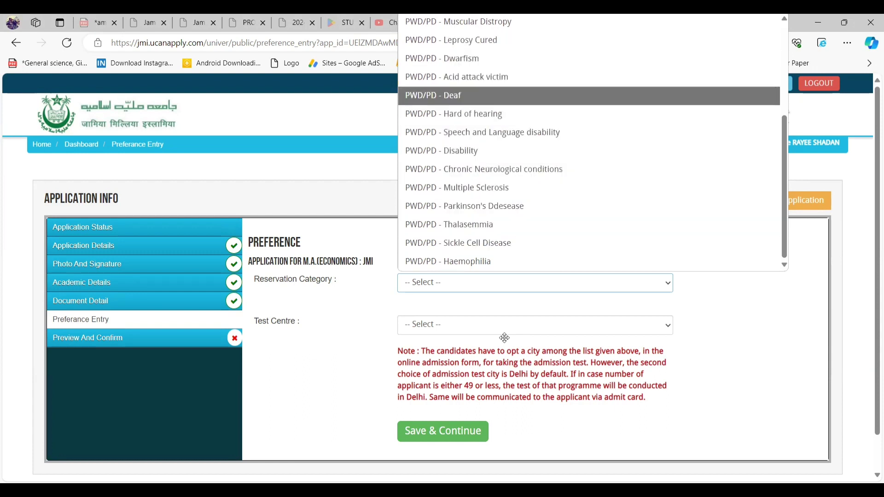
key("Up")
key("Up")
key("Up")
key("Up")
key("Up")
key("Up")
key("Up")
key("Up")
key("Up")
key("Up")
key("Up")
key("Up")
key("Up")
key("Up")
key("Up")
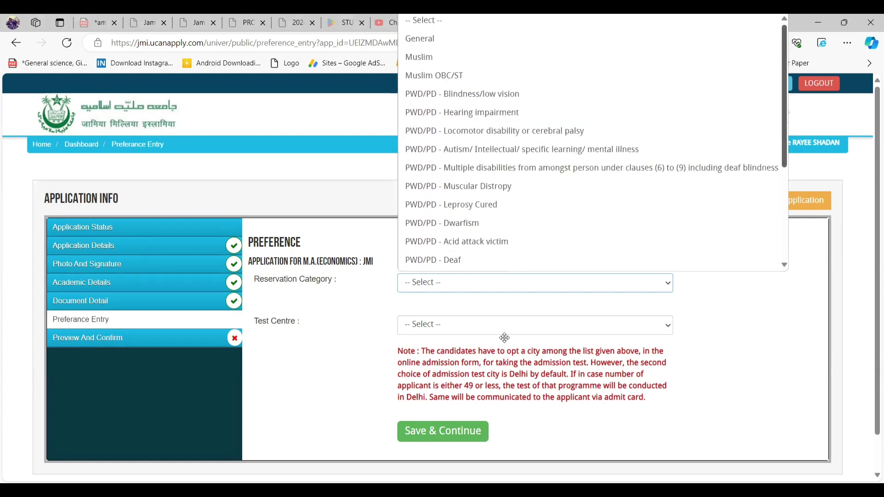
key("Down")
key("Down")
key("Down")
key("Down")
key("Down")
key("Down")
key("Down")
key("Down")
key("Down")
key("Down")
key("Down")
key("Down")
key("Up")
key("Up")
key("Up")
key("Up")
key("Up")
key("Up")
key("Up")
key("Up")
key("Up")
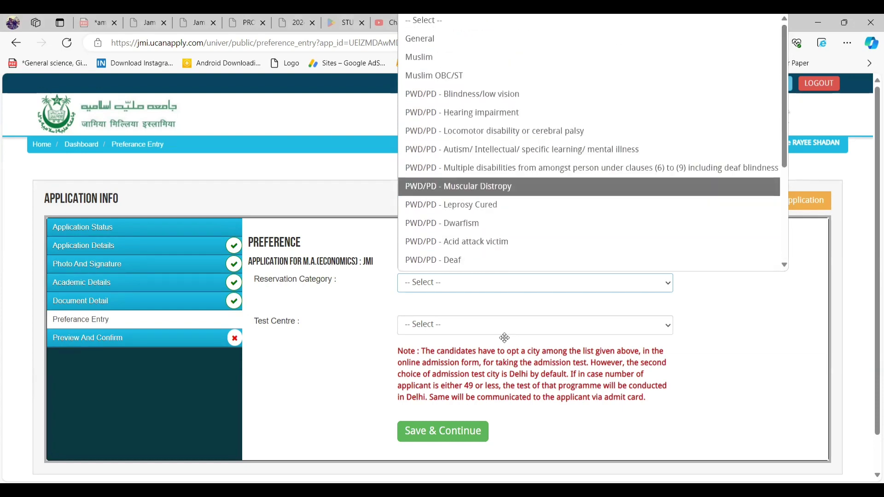
key("Up")
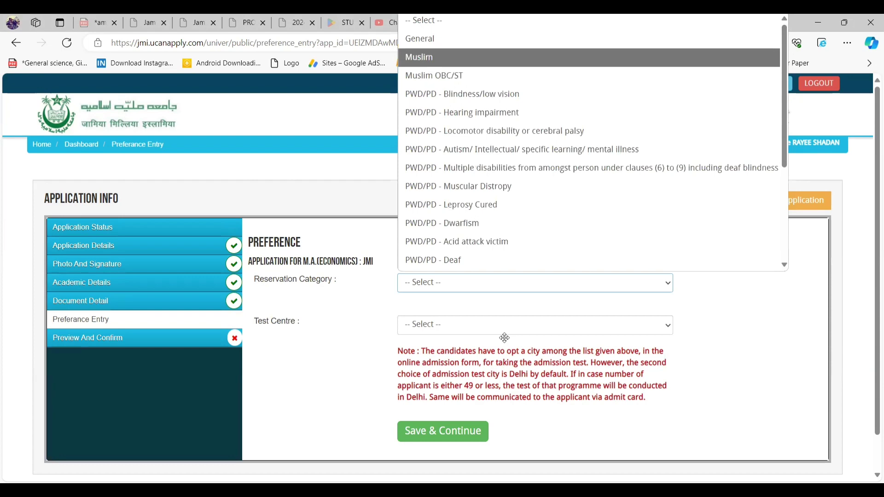
key("Return")
left_click(621, 64)
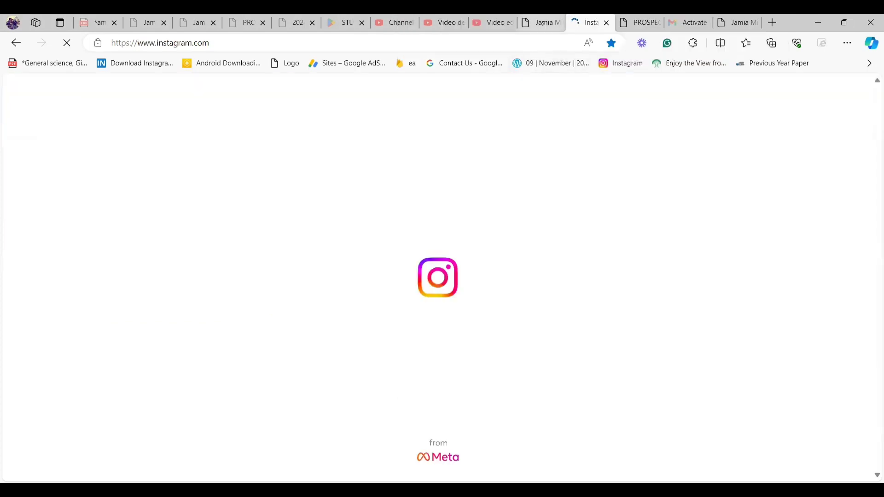
- Leave the Instagram tab and go back to the Jamia Preference Entry page
left_click(542, 22)
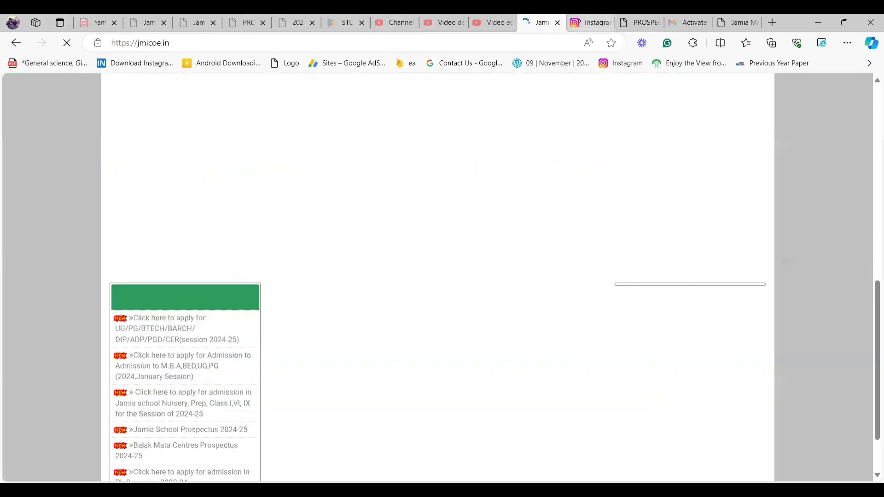
key("ctrl+Tab")
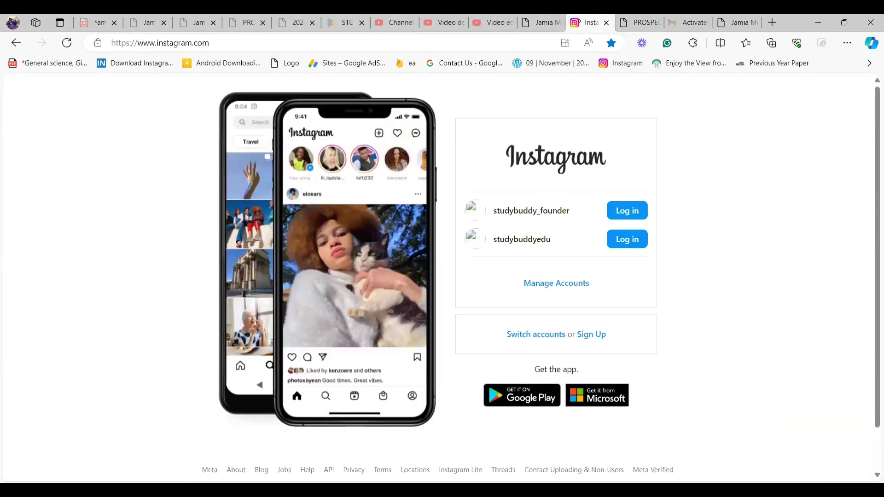
left_click(16, 43)
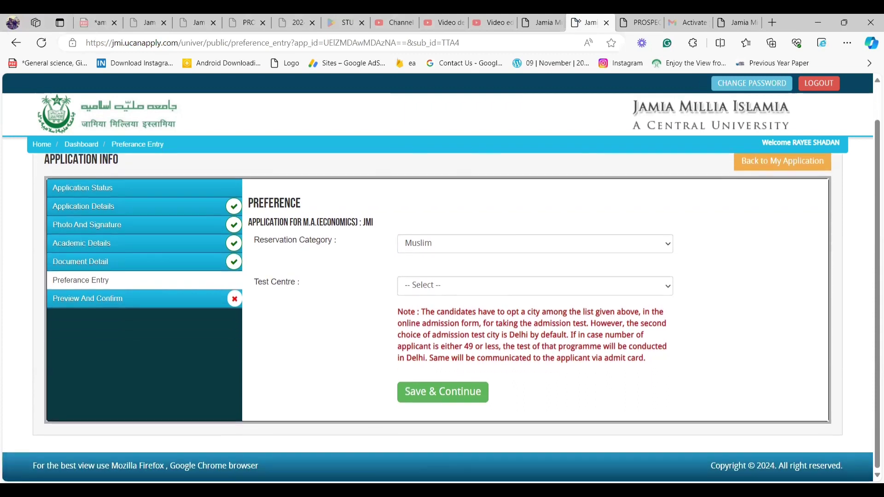
- Pick Delhi from the Test Centre dropdown list
key("alt+Down")
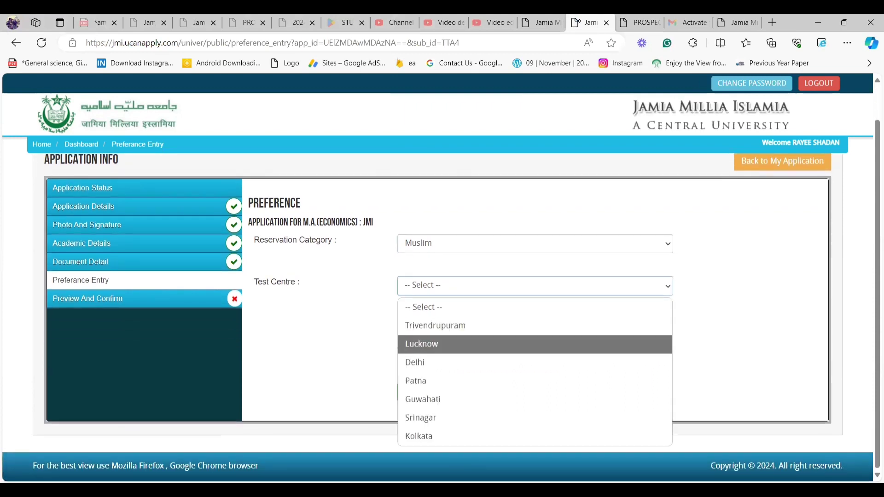
key("Down")
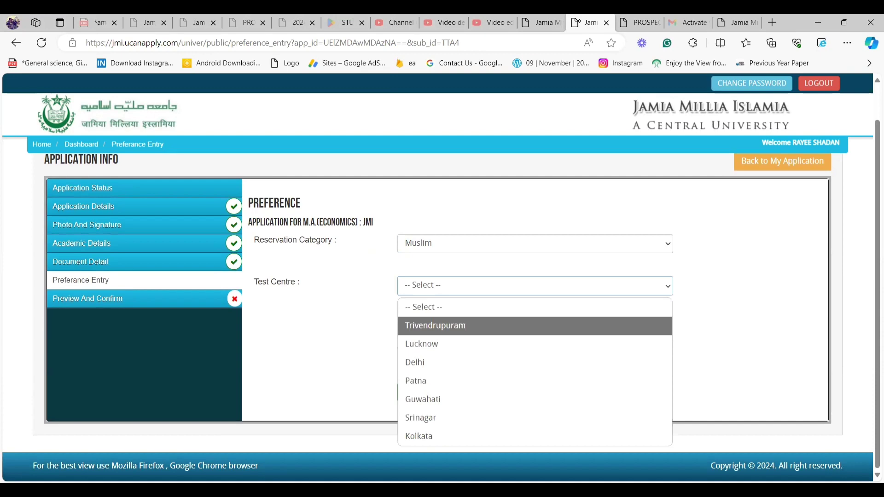
key("Down")
key("Down")
key("Down")
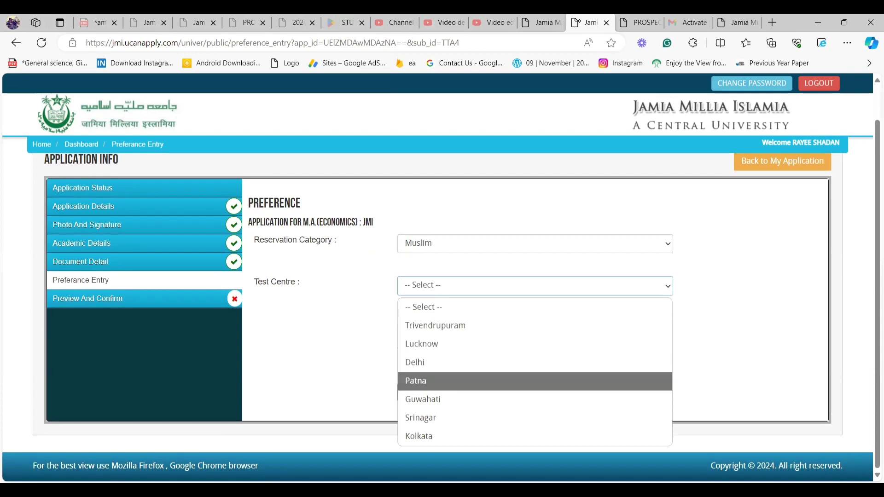
left_click(549, 308)
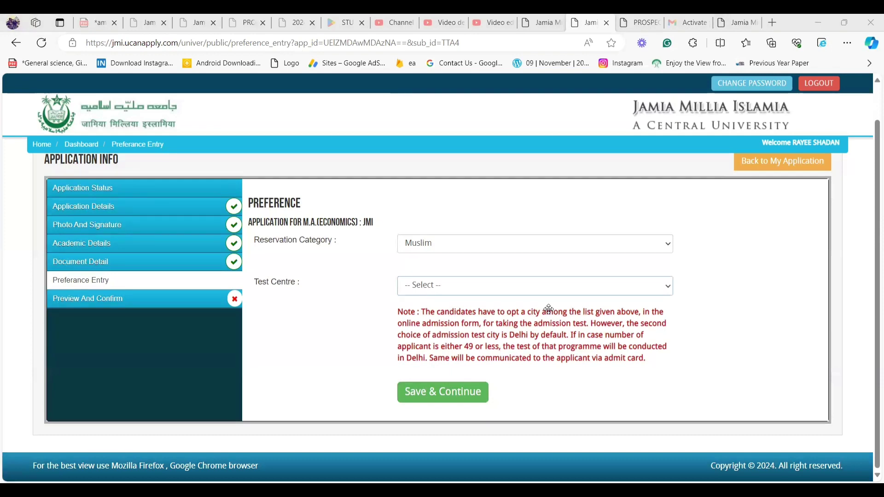
key("alt+Down")
key("Up")
key("Down")
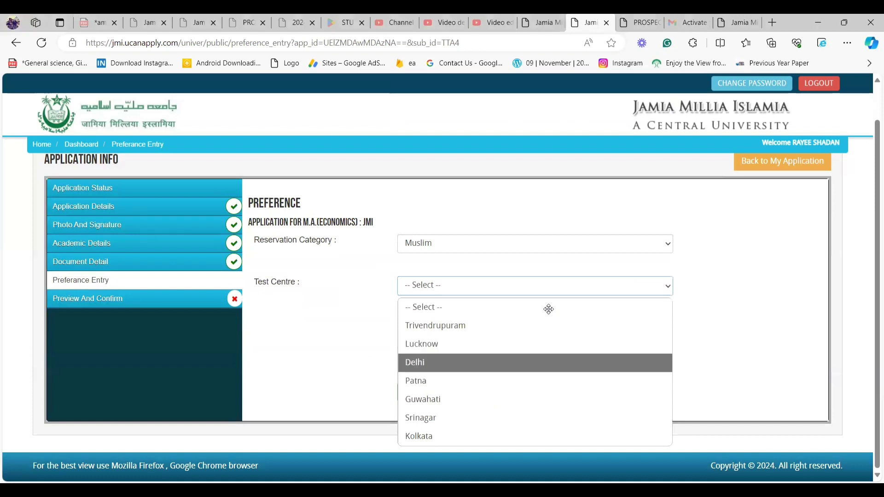
key("Return")
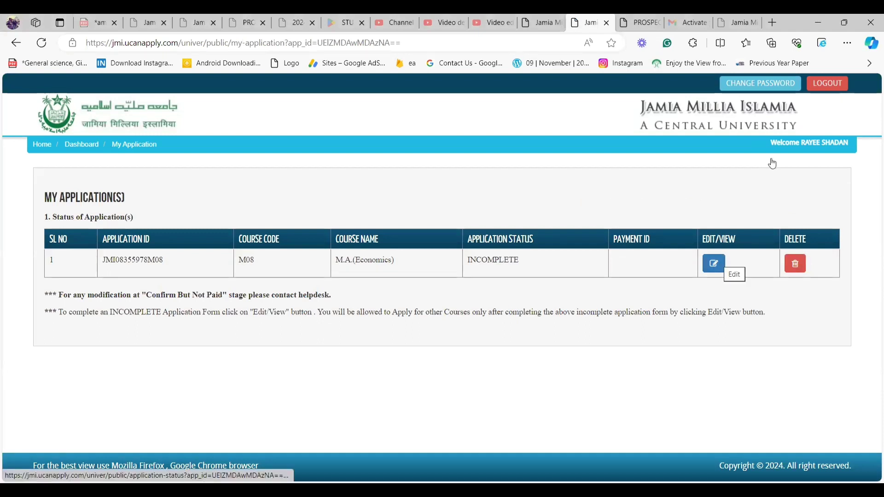
- Review the application's status table, then reopen the incomplete M.A.(Economics) application from My Application(s)
left_click(714, 264)
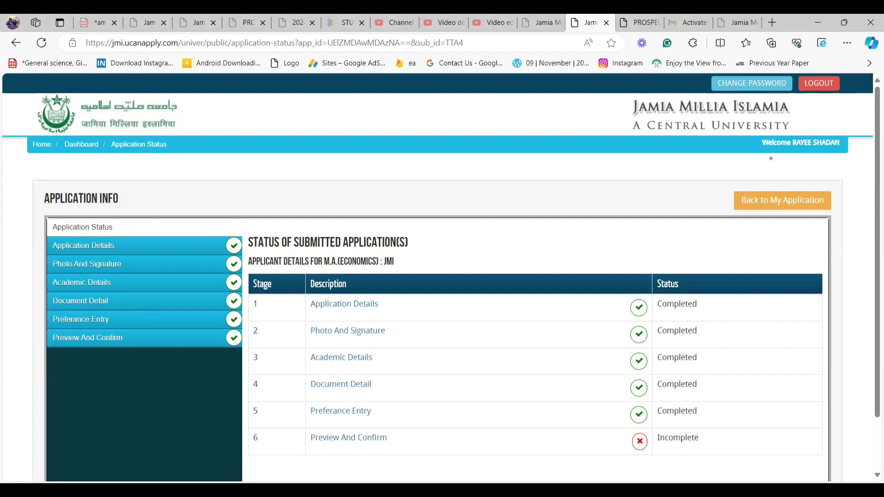
scroll(771, 158, "down", 1)
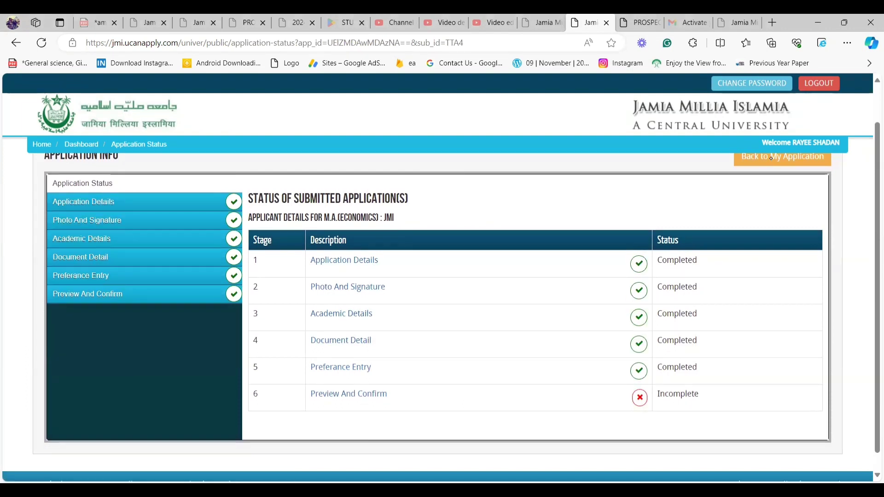
left_click(42, 144)
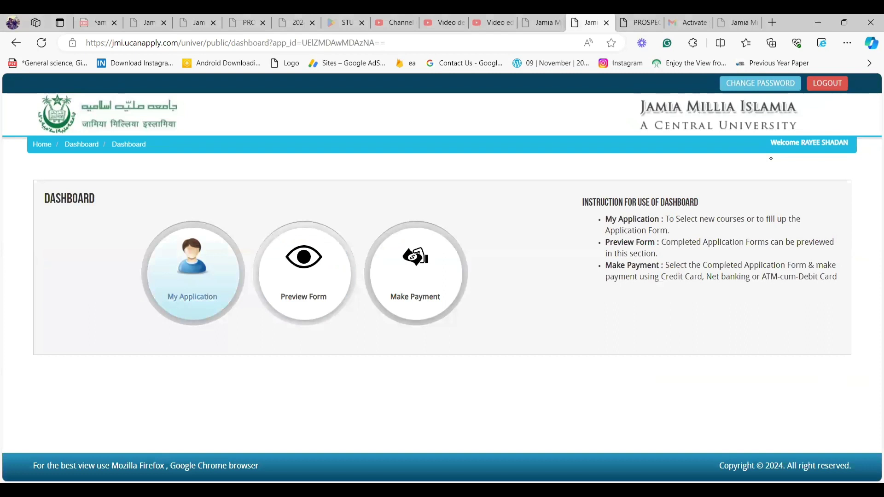
left_click(192, 274)
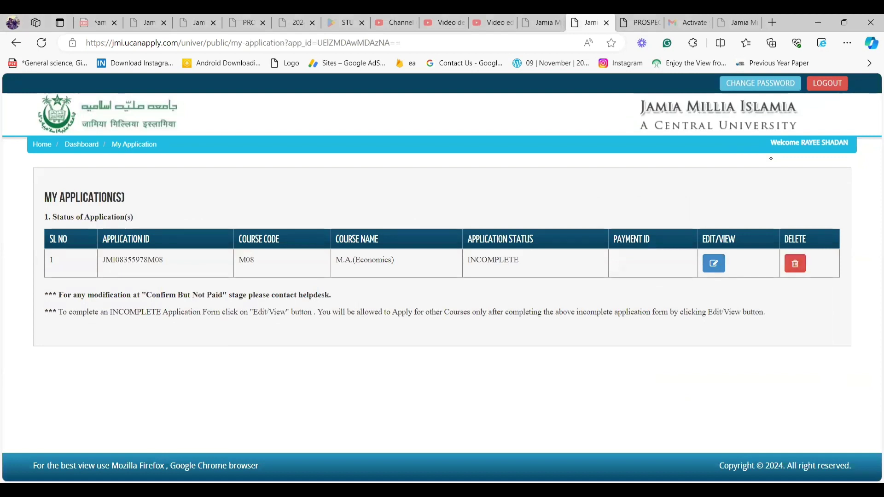
left_click(714, 263)
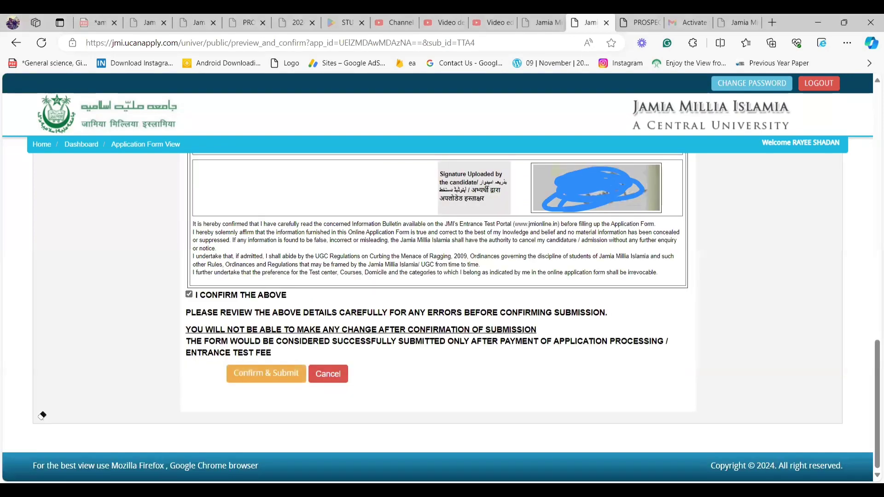
- Accept the 'I CONFIRM THE ABOVE' declaration and submit to reach the fee payment page
key("space")
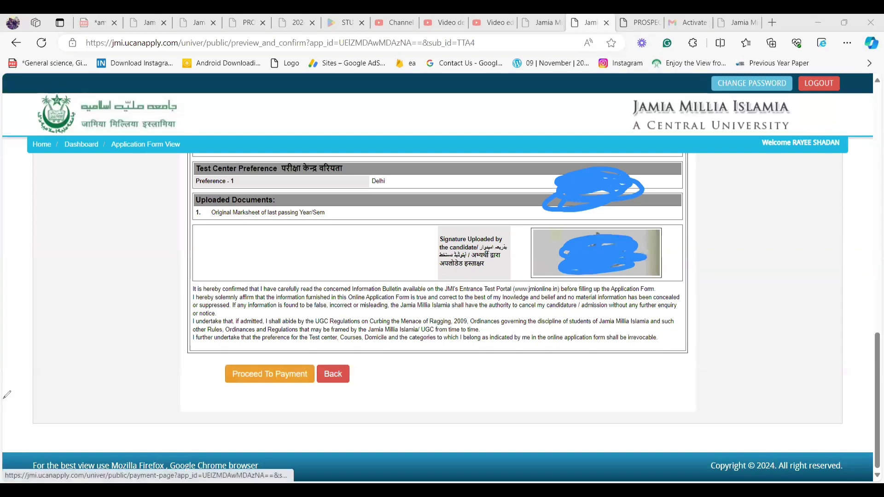
left_click(270, 373)
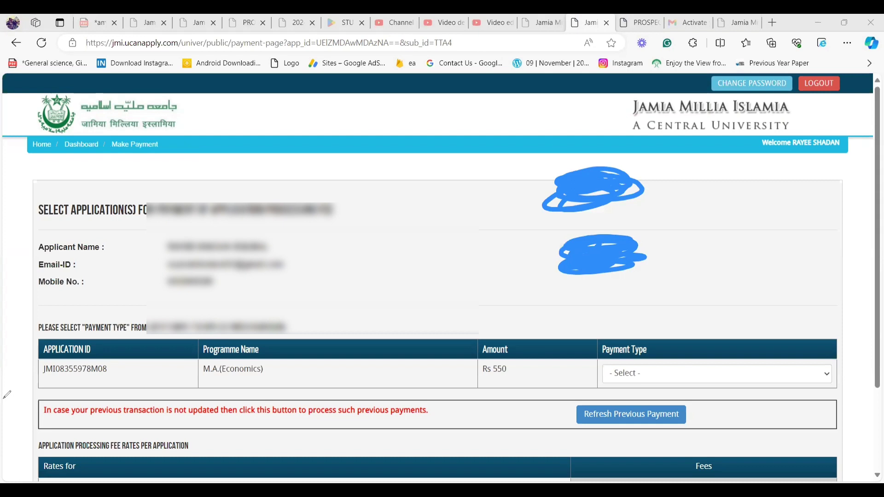
- Set the payment type to ONLINE and scroll down to the Rs 550 fee summary
left_click(716, 373)
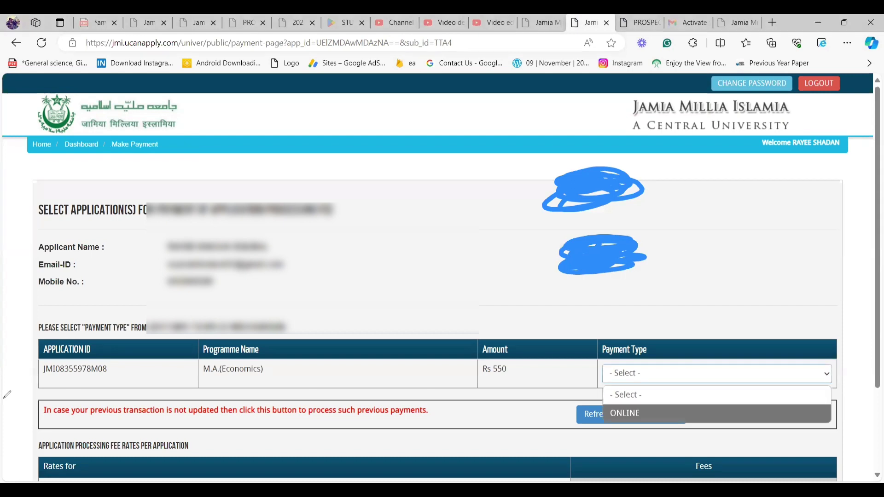
left_click(635, 412)
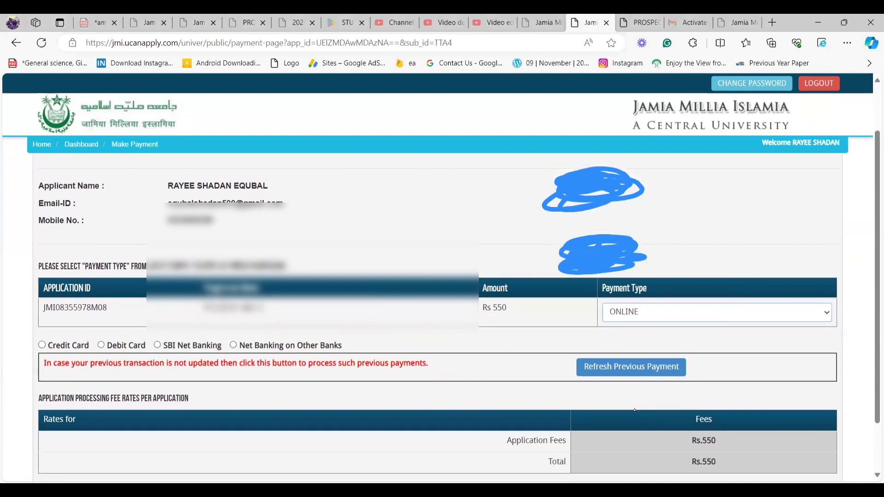
scroll(635, 409, "down", 2)
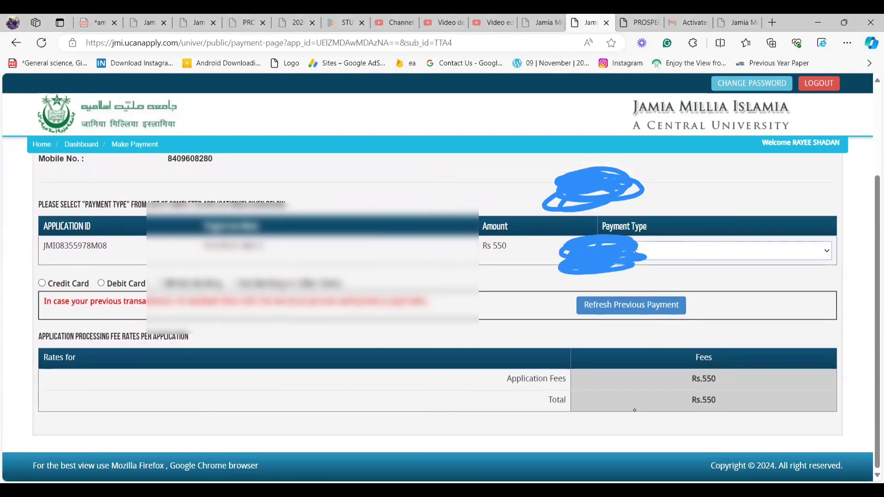